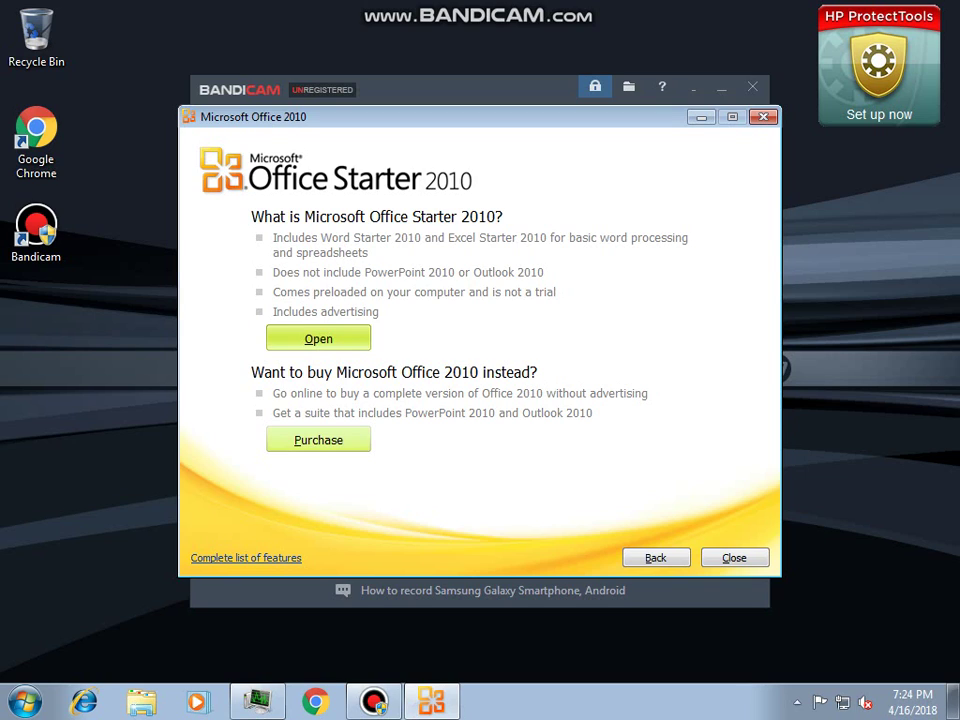
# Step: Start installing Microsoft Office Starter 2010
pyautogui.click(308, 339)
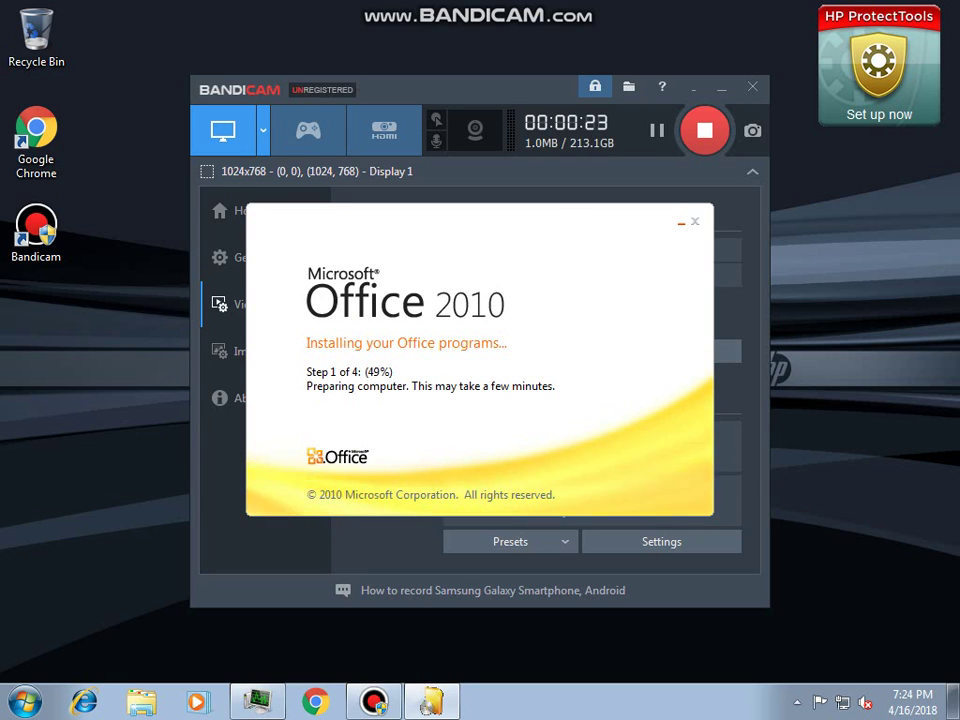
pyautogui.press('super')
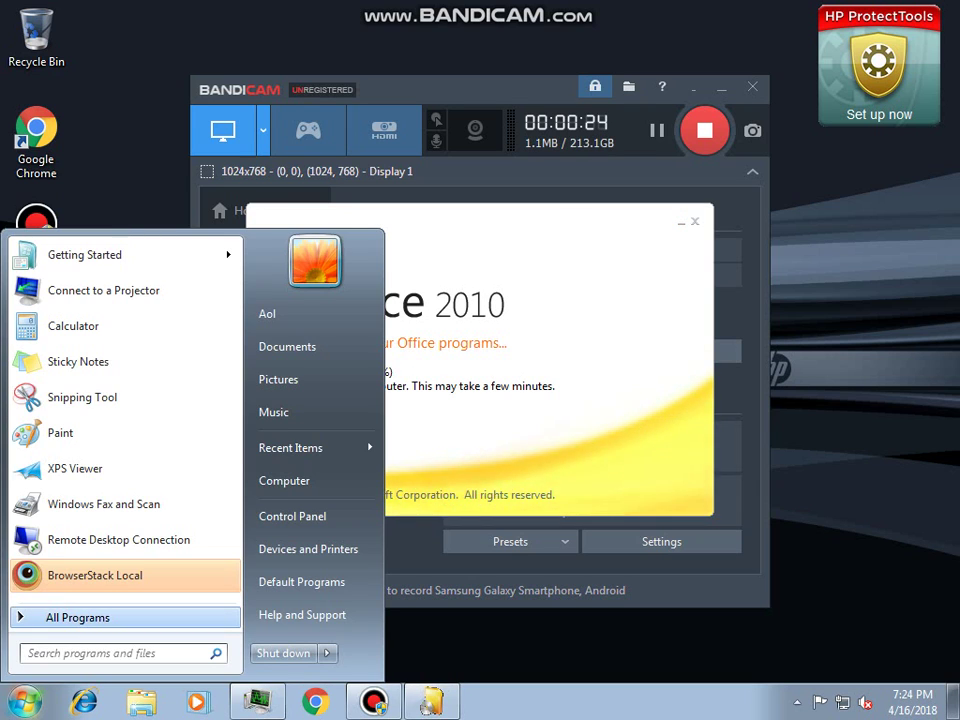
pyautogui.click(78, 617)
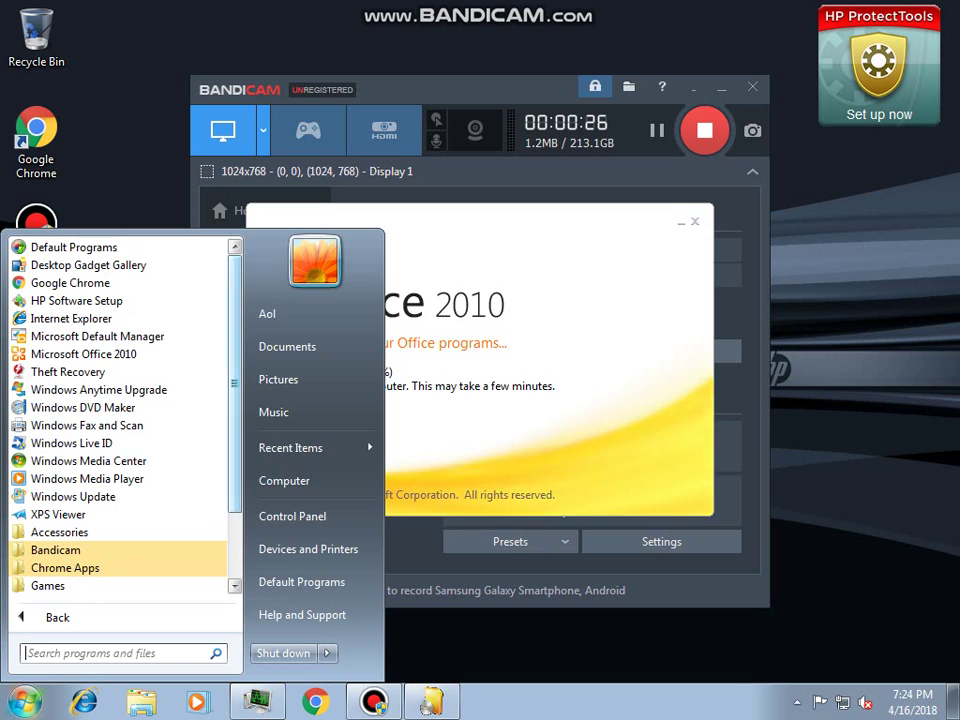
pyautogui.moveTo(235, 430); pyautogui.dragTo(235, 497)
pyautogui.press('Down')
pyautogui.press('Down')
pyautogui.press('Down')
pyautogui.press('Down')
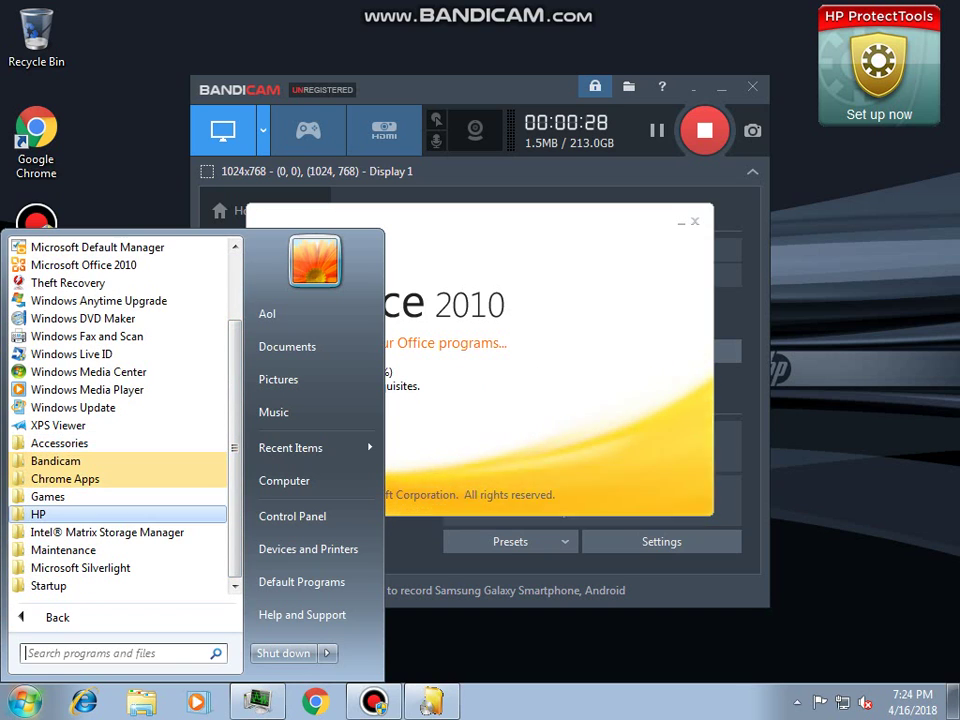
pyautogui.press('Return')
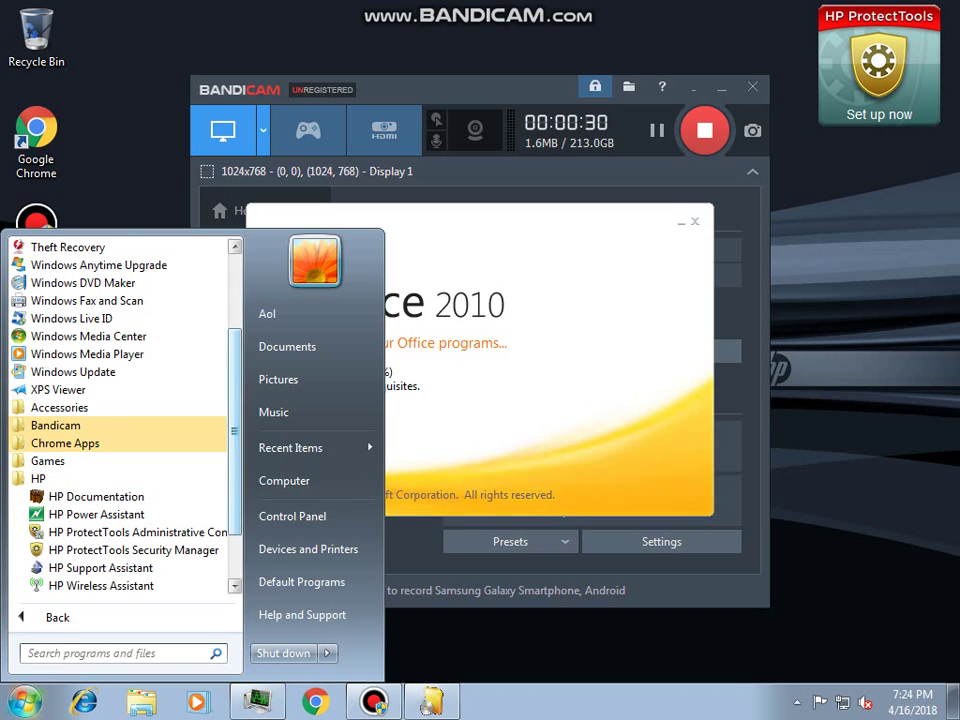
pyautogui.rightClick(127, 407)
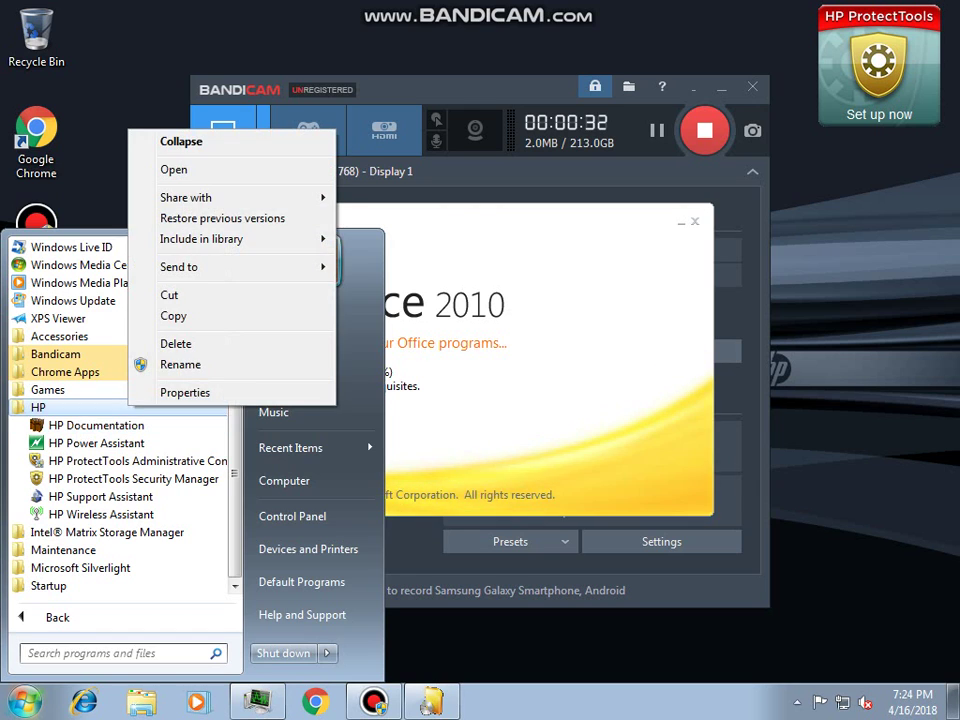
# Step: Find the HP folder among all installed programs and open it in its own window
pyautogui.click(25, 701)
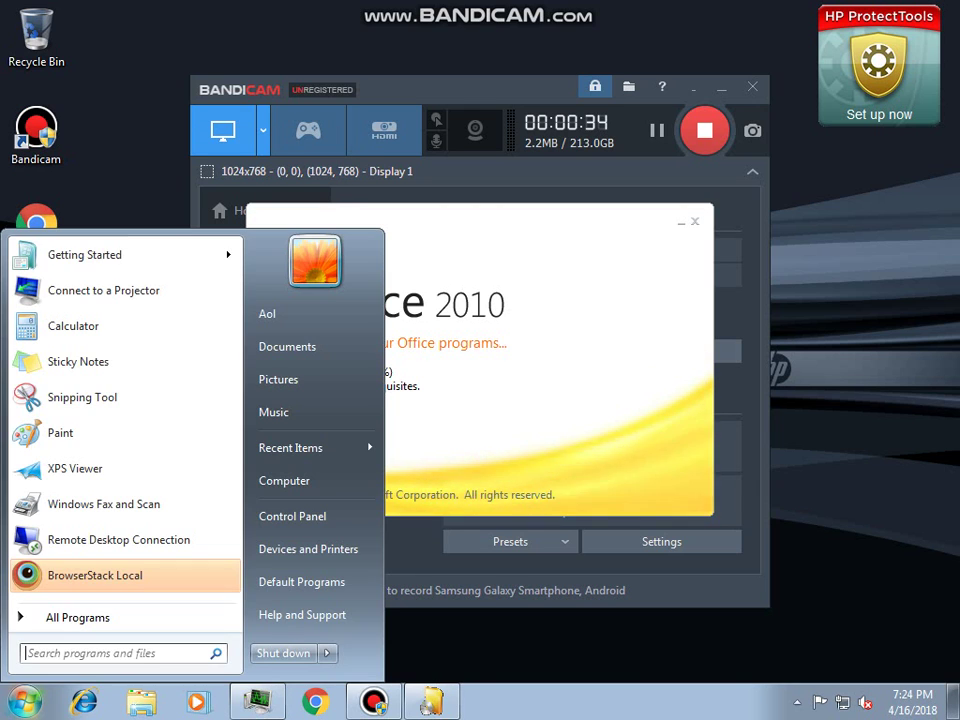
pyautogui.click(78, 617)
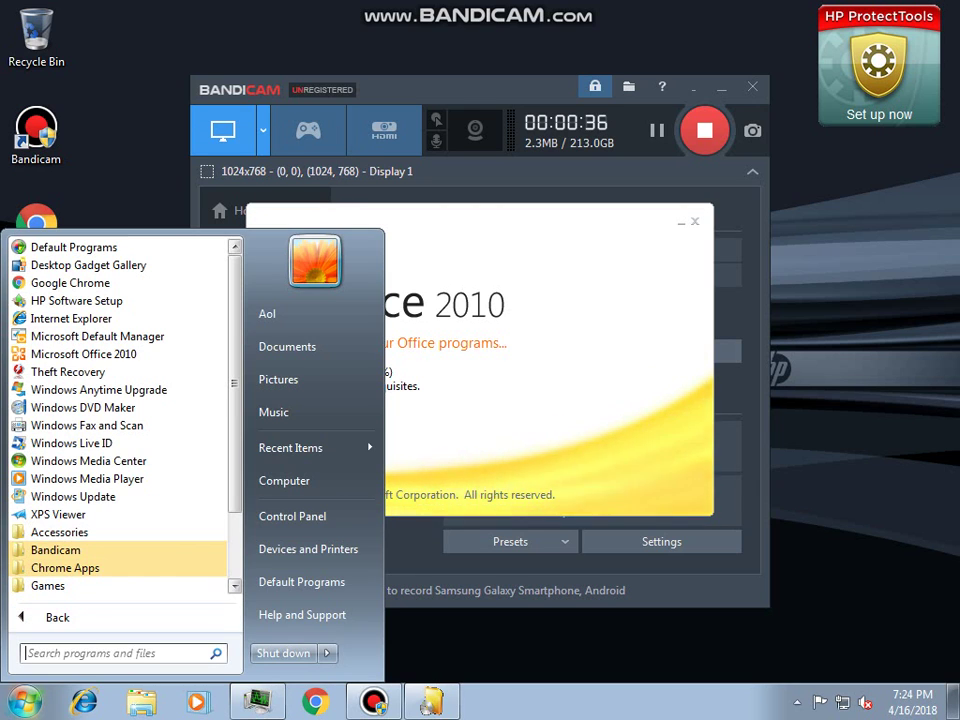
pyautogui.scroll(-2, 142, 515)
pyautogui.rightClick(142, 515)
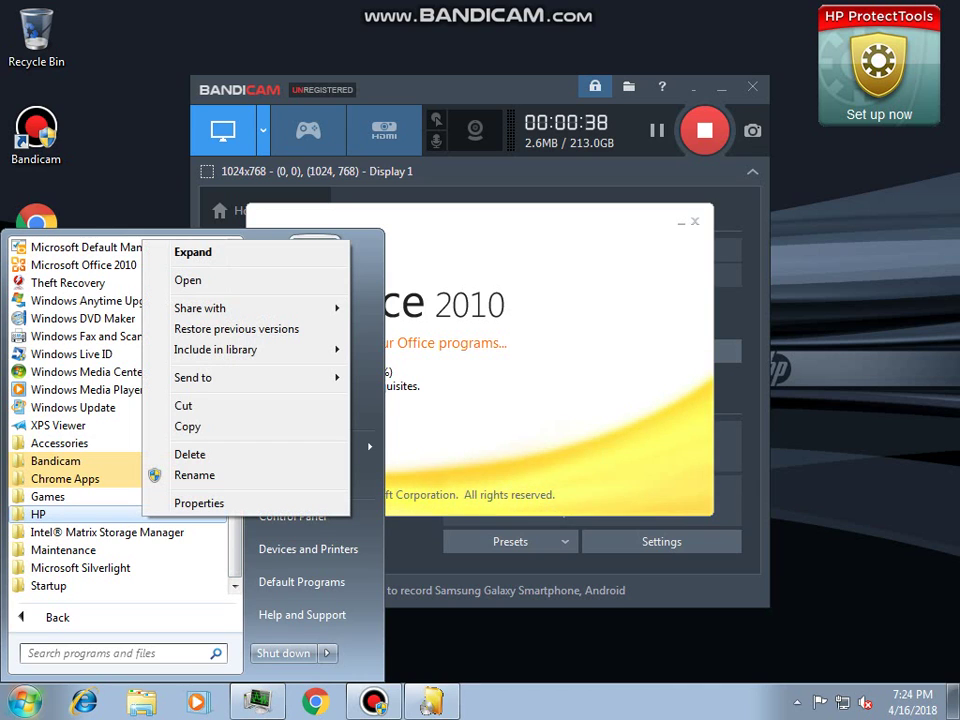
pyautogui.press('Down')
pyautogui.press('Return')
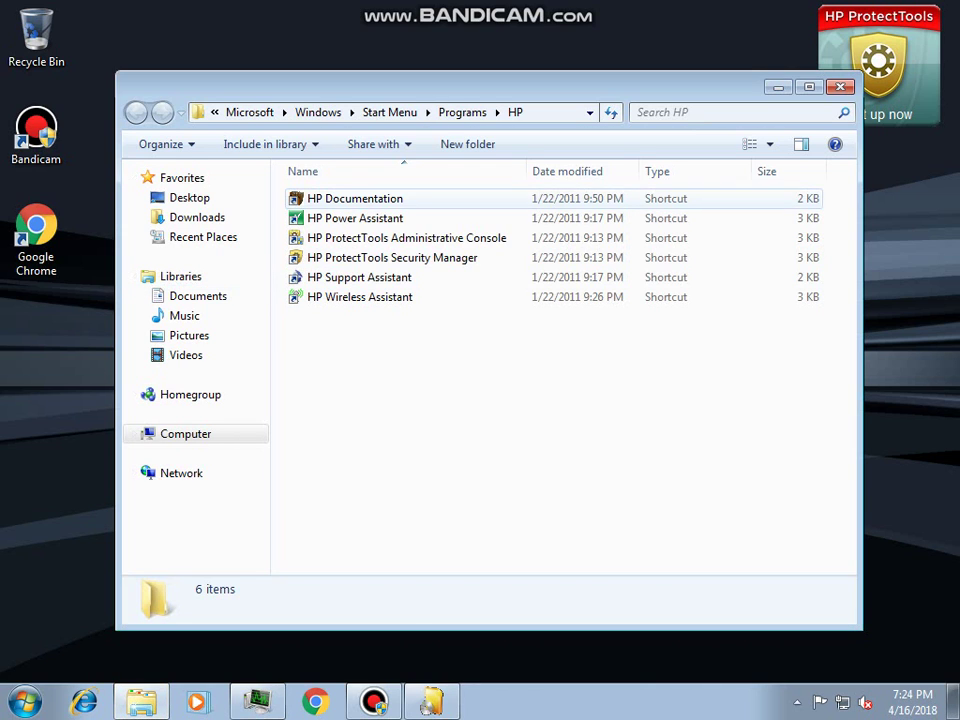
# Step: Launch HP Documentation and view its Getting Started Guide, dismissing the extension notice before closing the browser
pyautogui.press('Down')
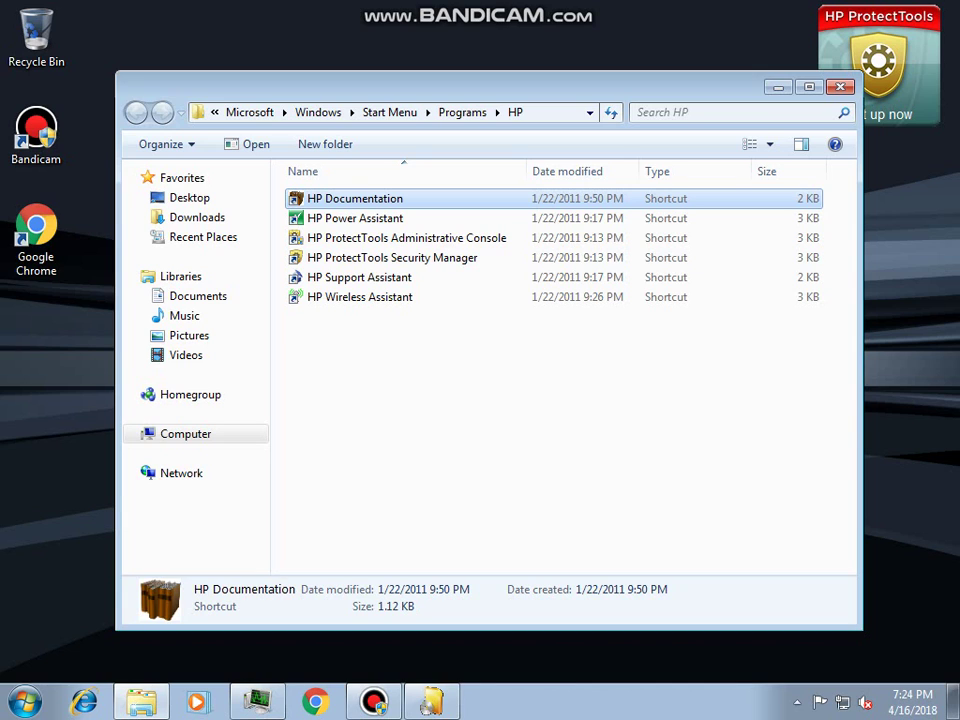
pyautogui.press('Return')
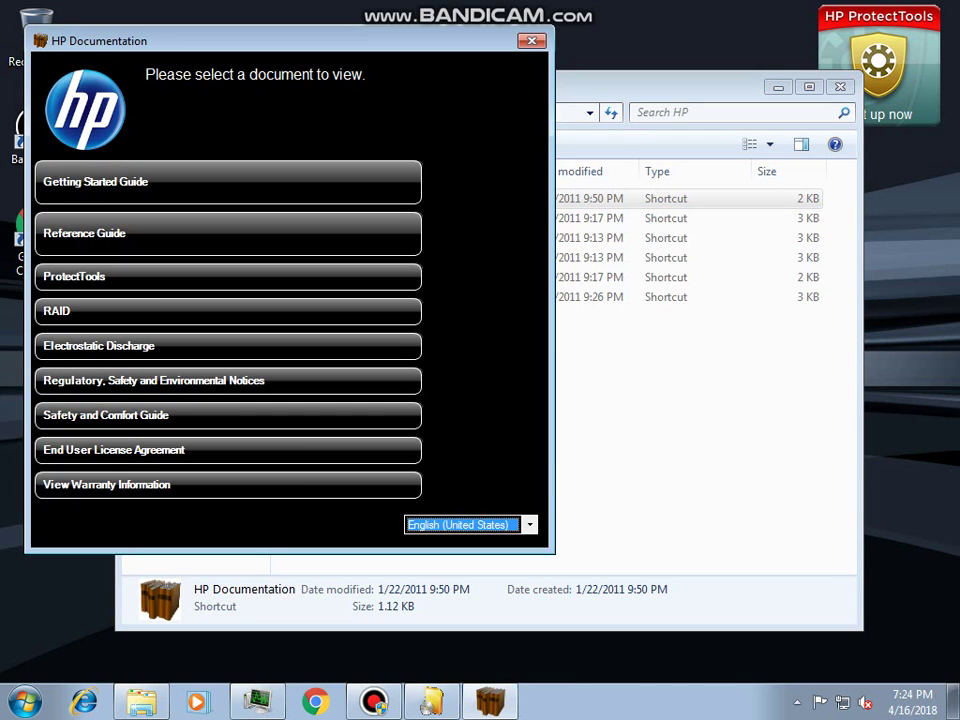
pyautogui.press('Tab')
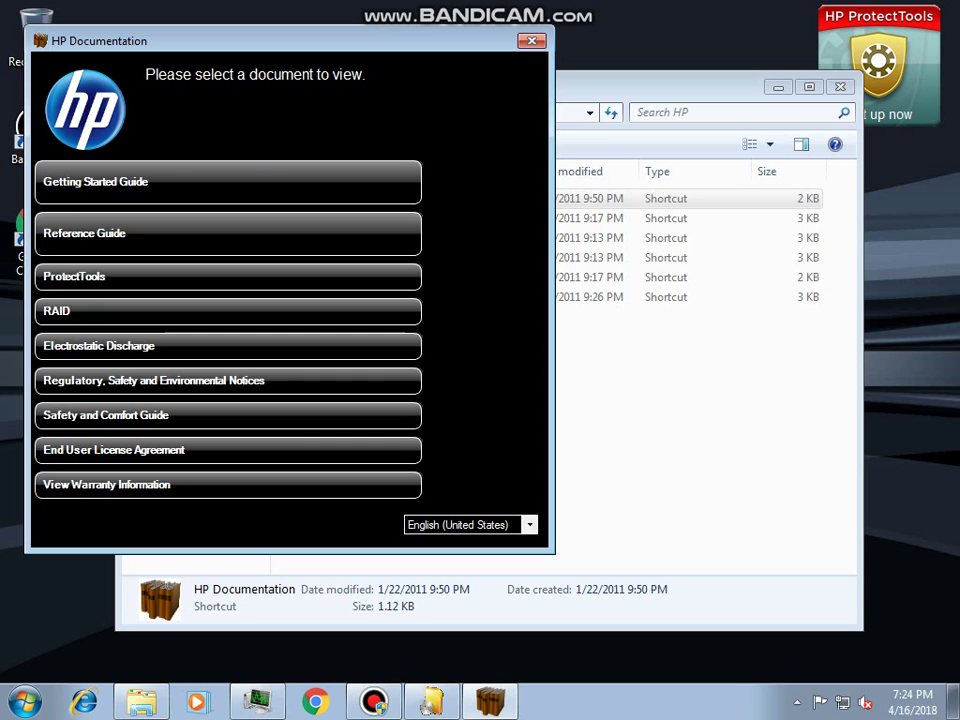
pyautogui.press('space')
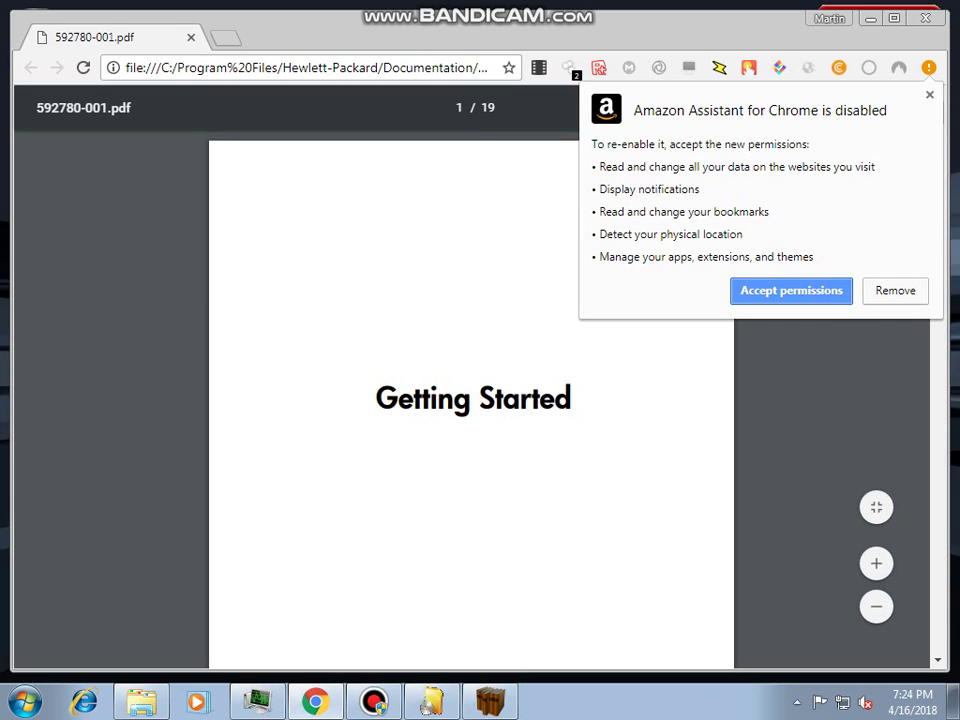
pyautogui.click(930, 95)
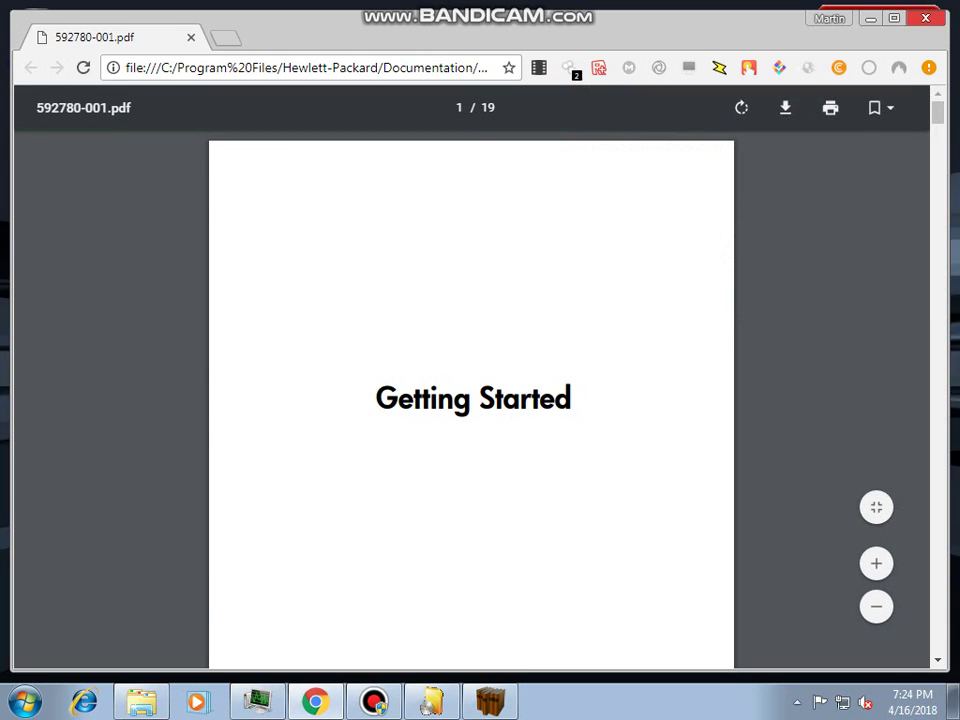
pyautogui.click(926, 18)
# Step: View the Reference Guide, ProtectTools and RAID documents one after another, closing the browser after each
pyautogui.press('Return')
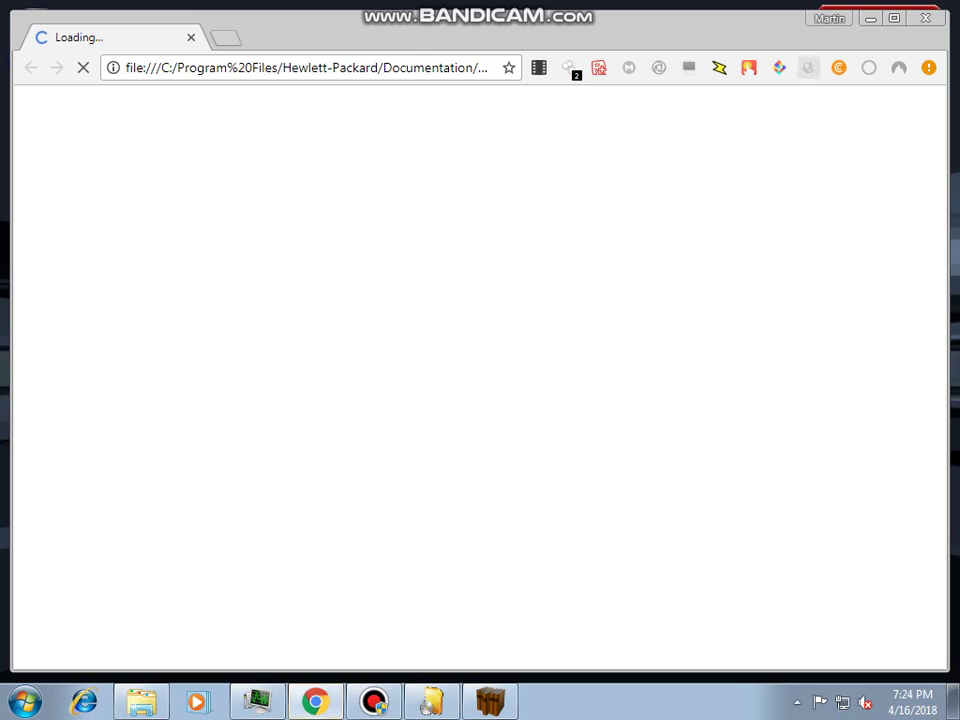
pyautogui.click(926, 18)
pyautogui.click(230, 276)
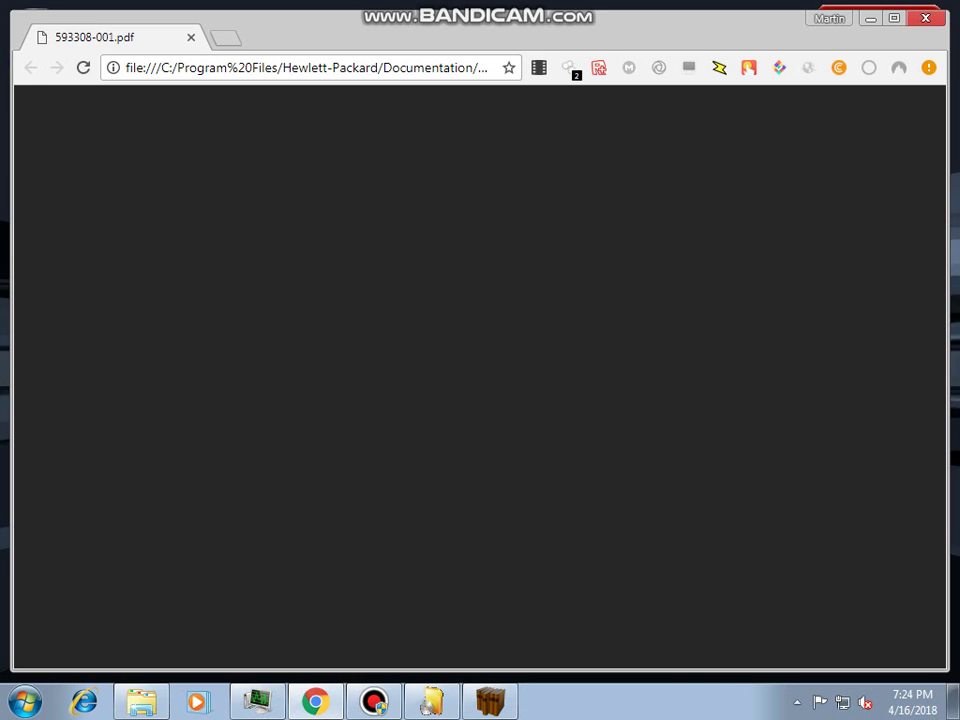
pyautogui.hotkey('alt', 'F4')
pyautogui.press('Return')
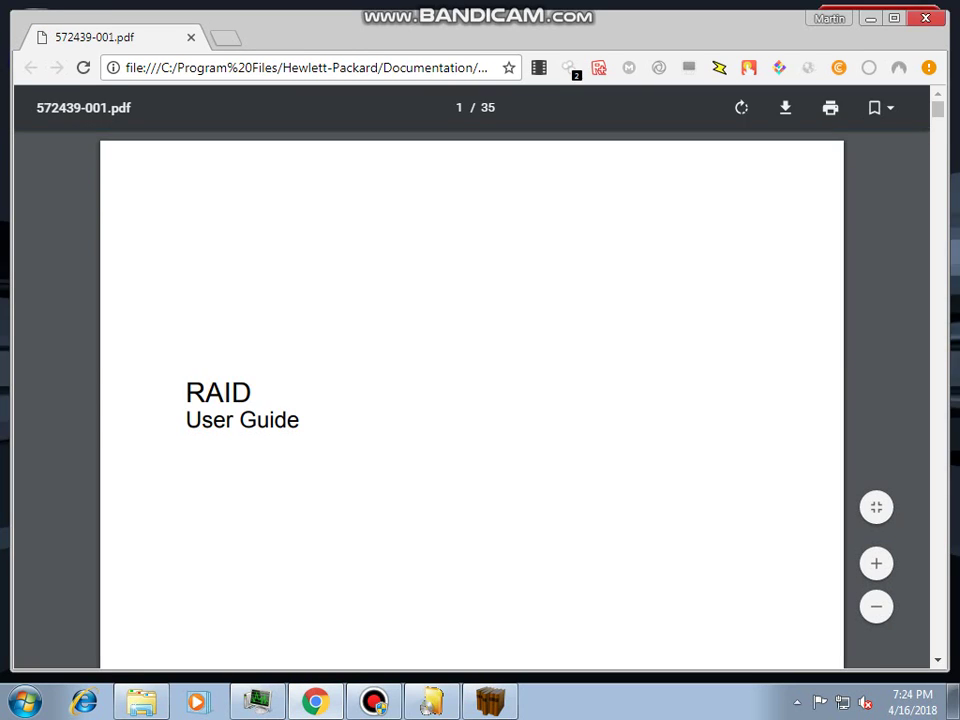
pyautogui.hotkey('alt', 'F4')
# Step: View the Electrostatic Discharge and the Regulatory, Safety and Environmental Notices documents, closing each one
pyautogui.press('Tab')
pyautogui.press('Return')
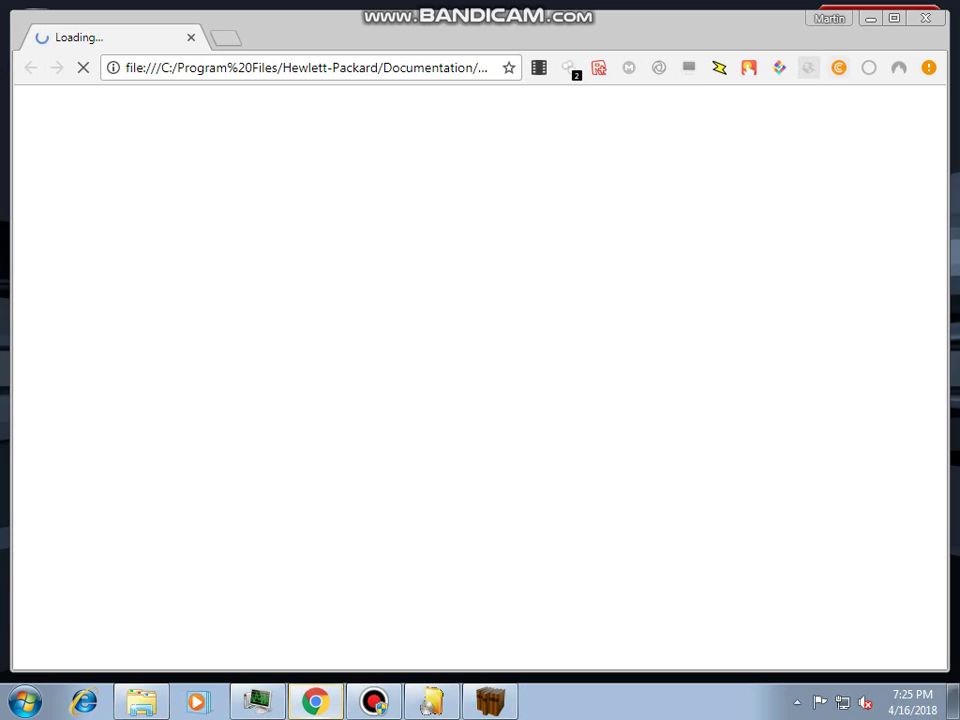
pyautogui.hotkey('alt', 'F4')
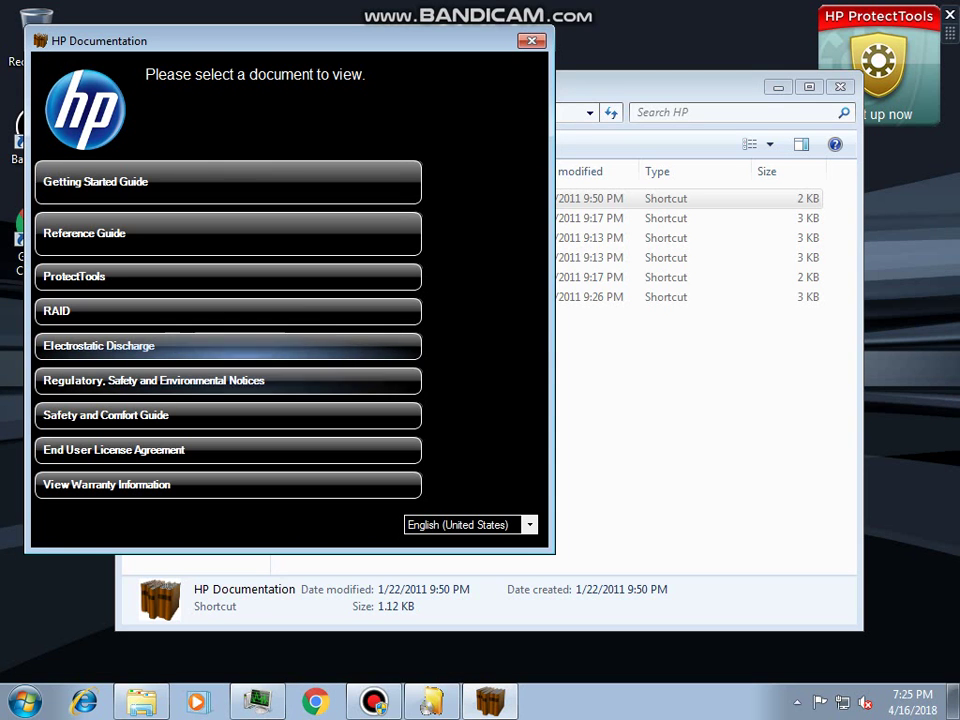
pyautogui.press('Tab')
pyautogui.press('Return')
pyautogui.hotkey('alt', 'F4')
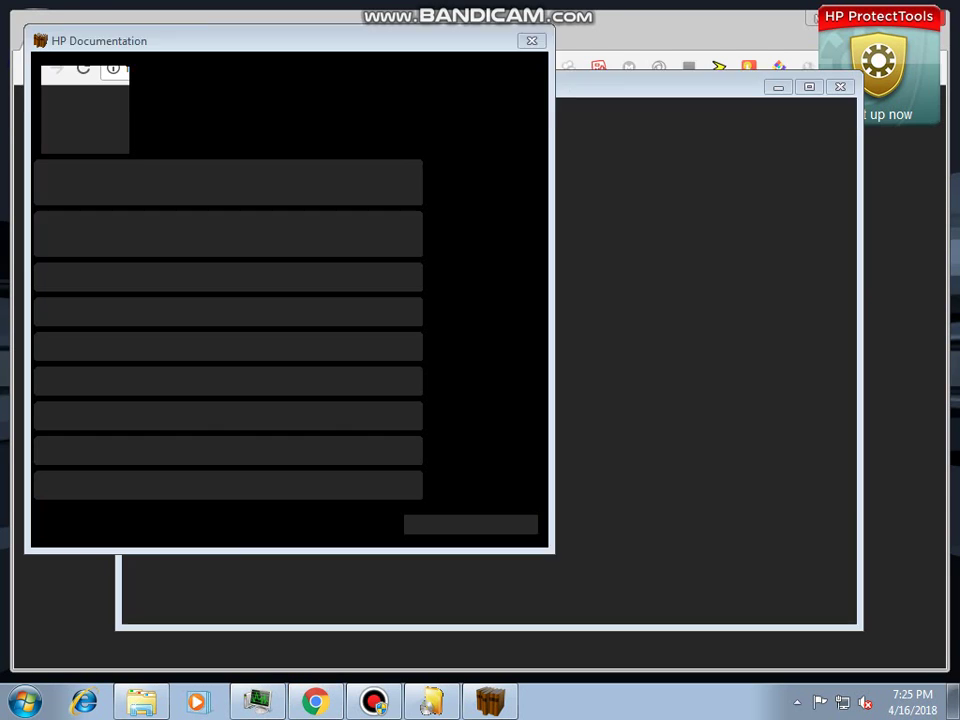
# Step: View the Safety and Comfort Guide and the End User License Agreement, closing each one
pyautogui.press('Tab')
pyautogui.press('Return')
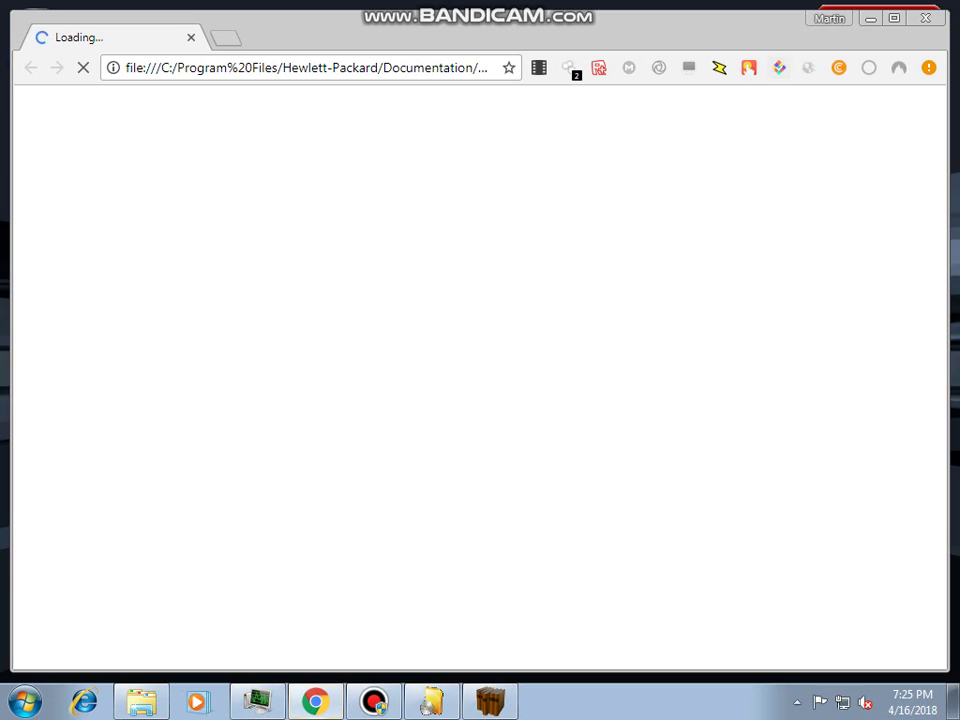
pyautogui.hotkey('alt', 'F4')
pyautogui.press('Tab')
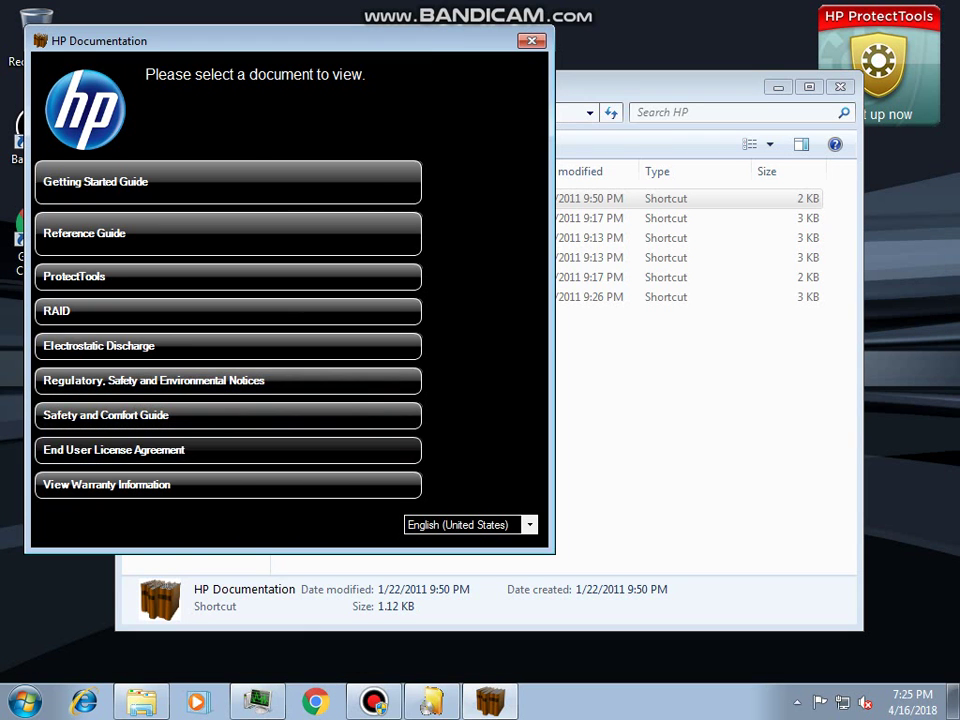
pyautogui.press('Return')
pyautogui.hotkey('alt', 'F4')
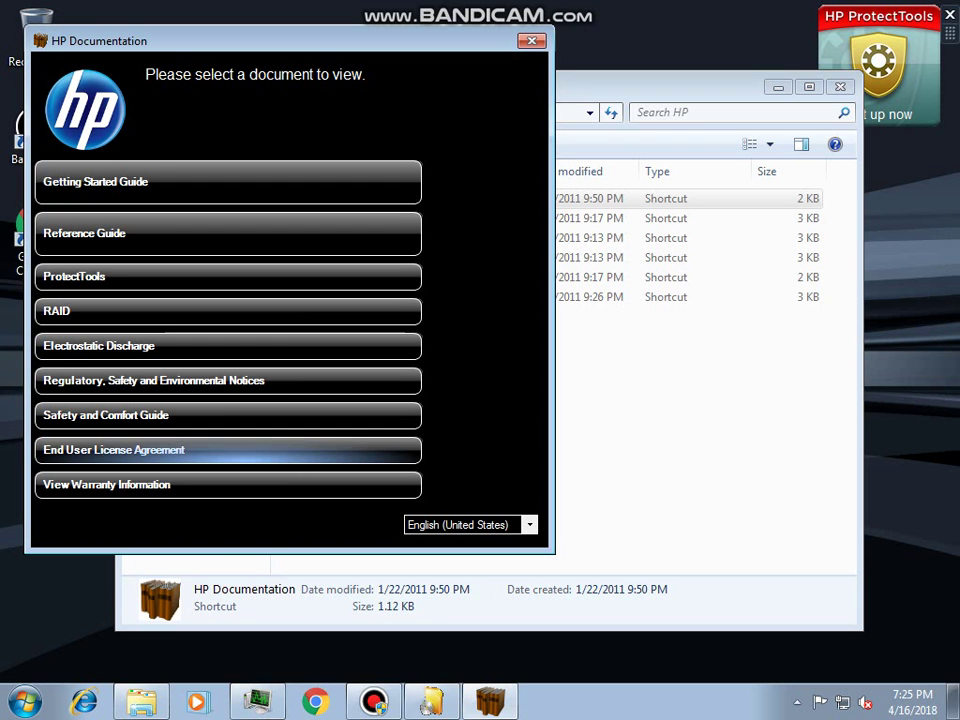
# Step: Open the warranty information, view the sample service label and return to the warranty terms
pyautogui.press('Tab')
pyautogui.press('Return')
pyautogui.press('Tab')
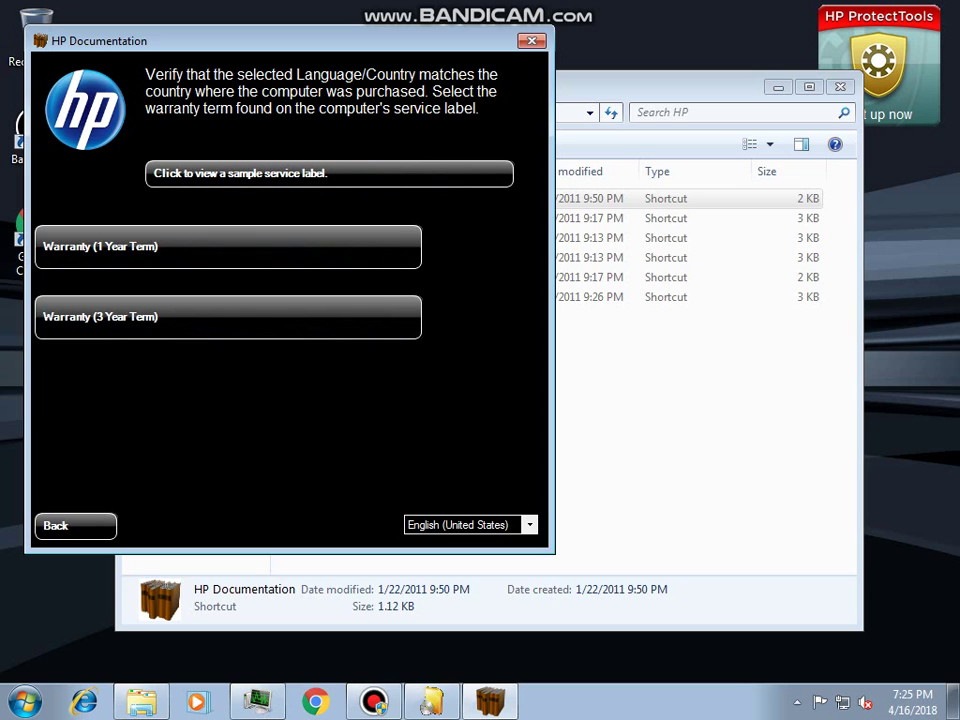
pyautogui.press('Return')
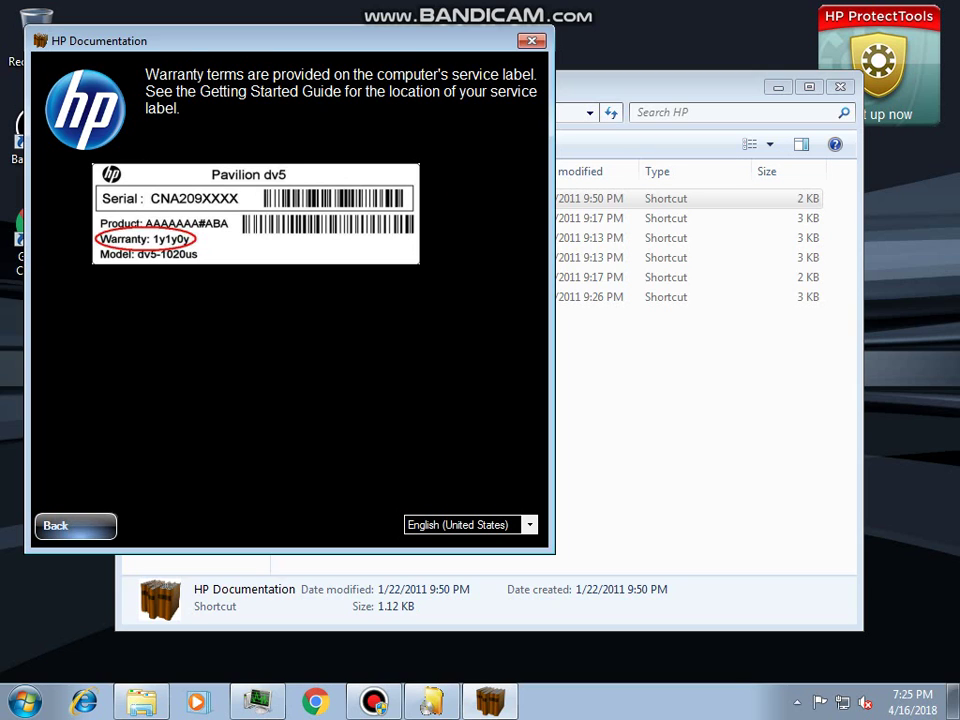
pyautogui.press('Return')
# Step: View the 1 Year Term and 3 Year Term warranty documents, closing the browser after each
pyautogui.press('Tab')
pyautogui.press('Return')
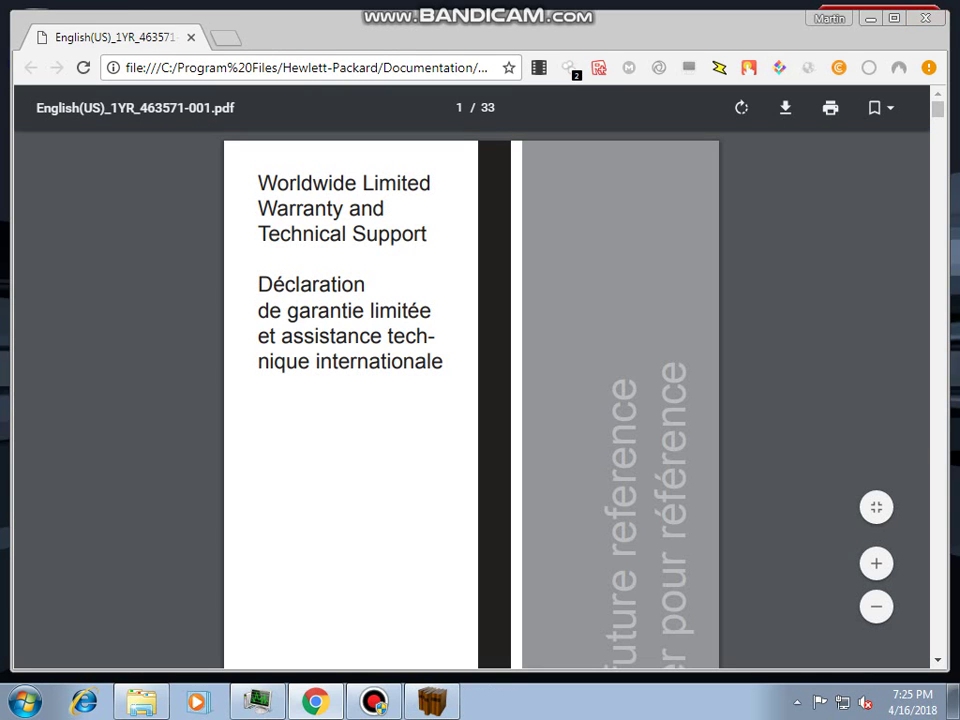
pyautogui.scroll(-20, 470, 400)
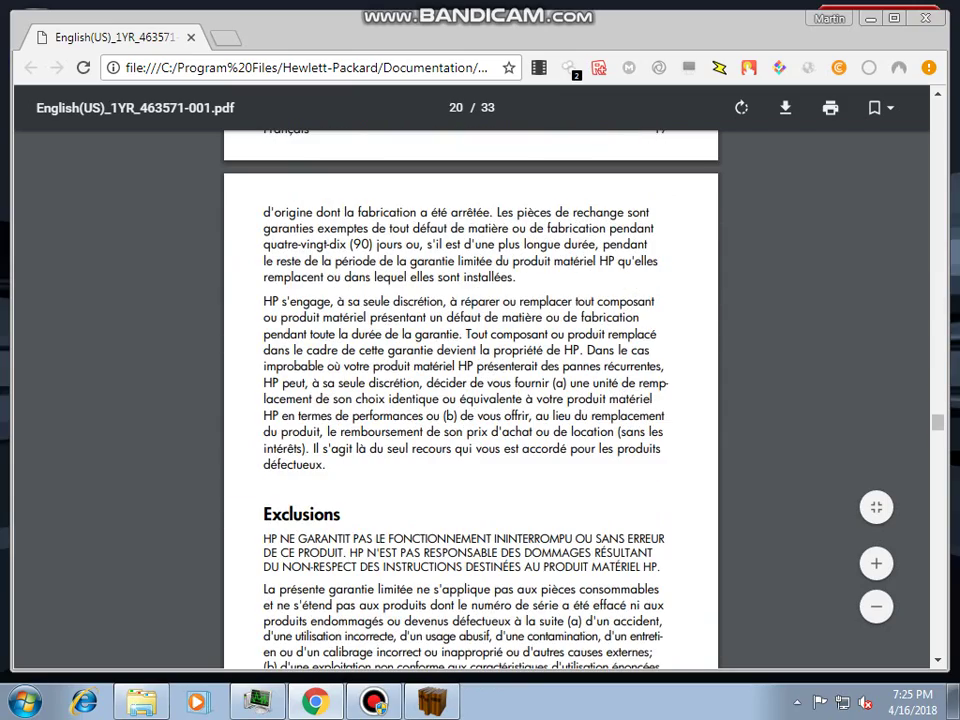
pyautogui.hotkey('alt', 'F4')
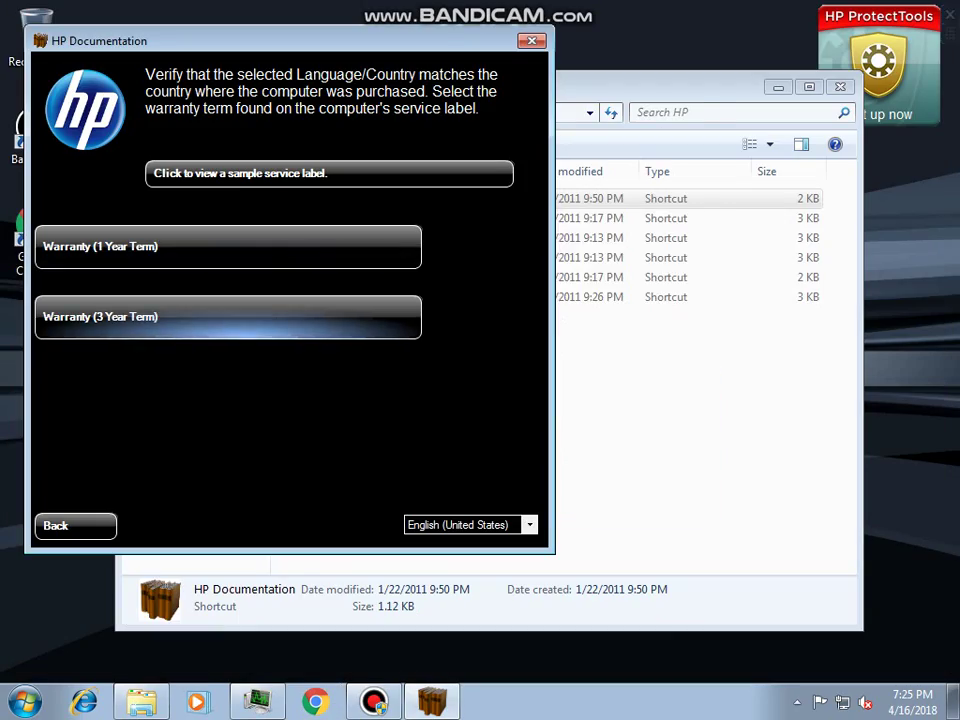
pyautogui.click(228, 317)
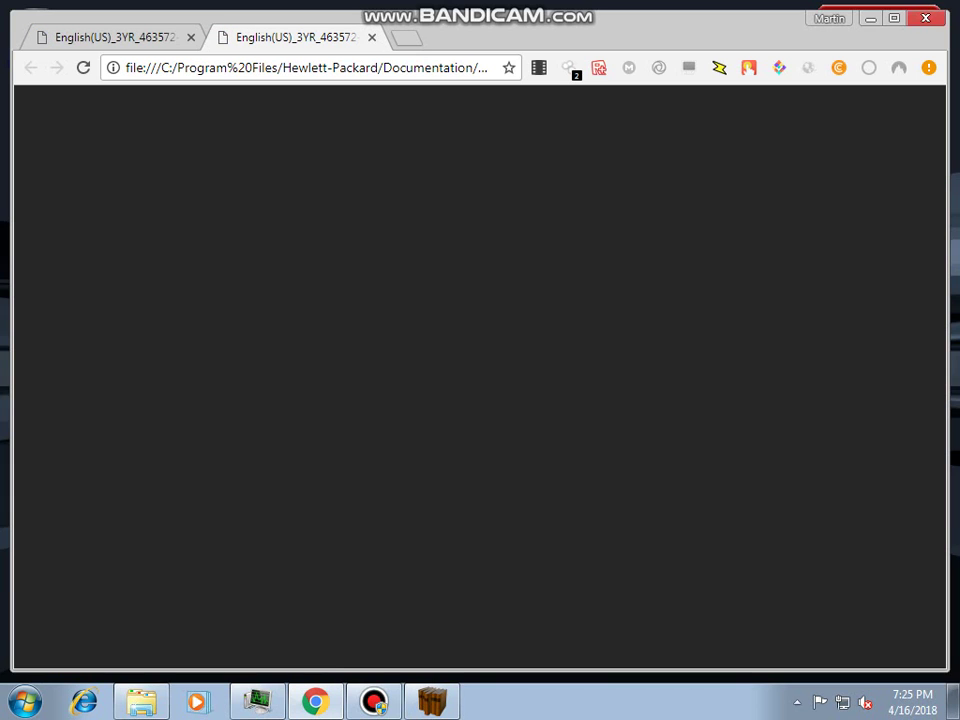
pyautogui.hotkey('alt', 'F4')
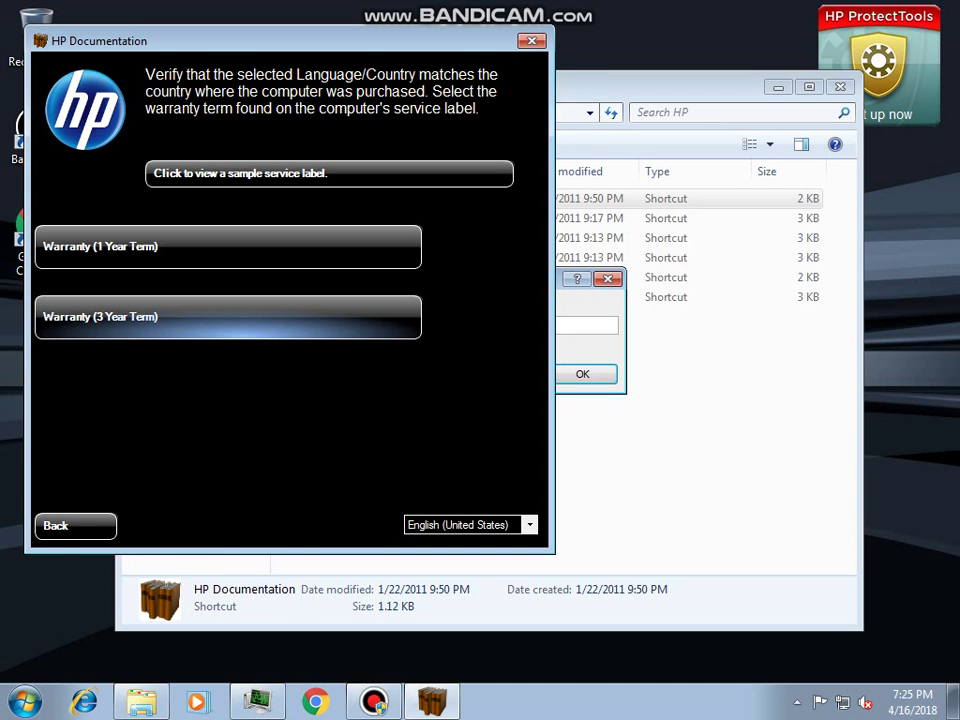
# Step: Close HP Documentation and confirm the dialog waiting behind it
pyautogui.hotkey('alt', 'F4')
pyautogui.press('Return')
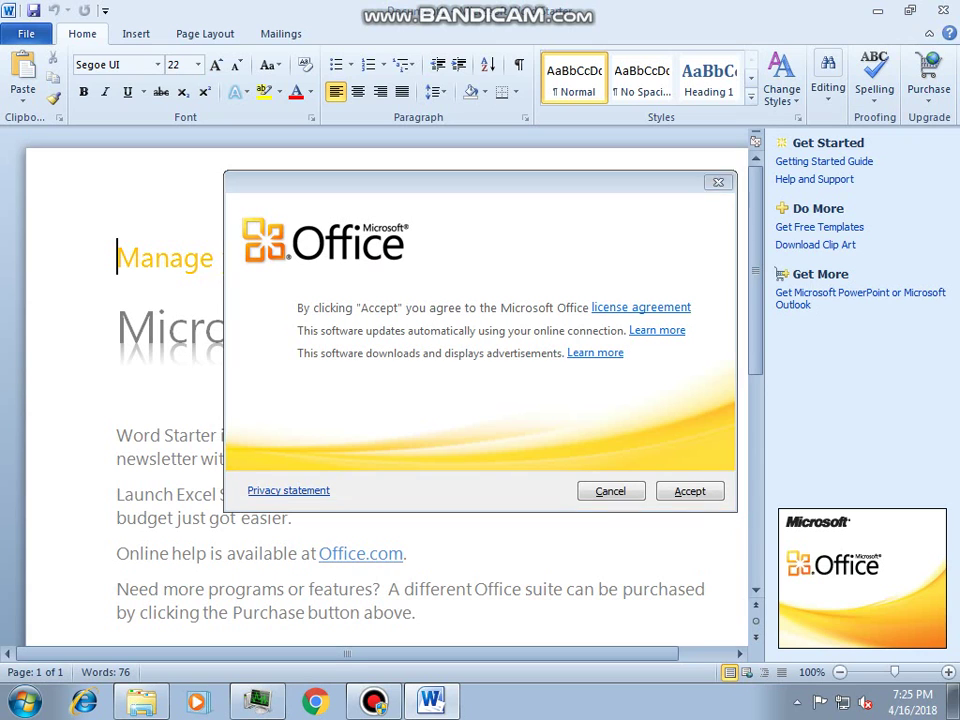
# Step: Accept the Microsoft Office license agreement and choose "Don't make changes" for the protection and update settings
pyautogui.click(690, 491)
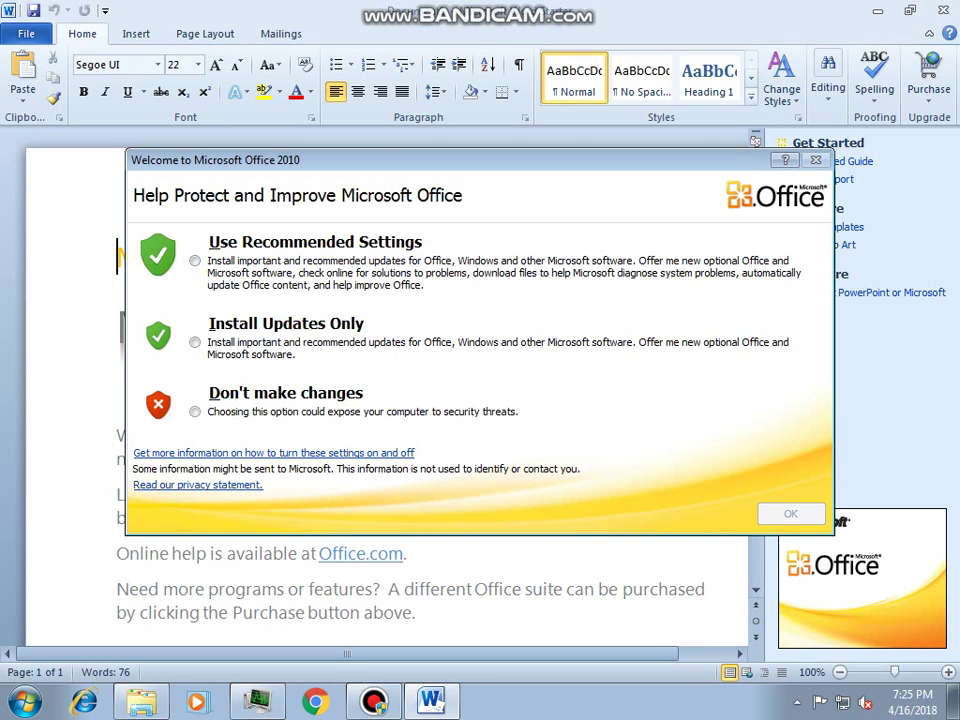
pyautogui.hotkey('alt', 'd')
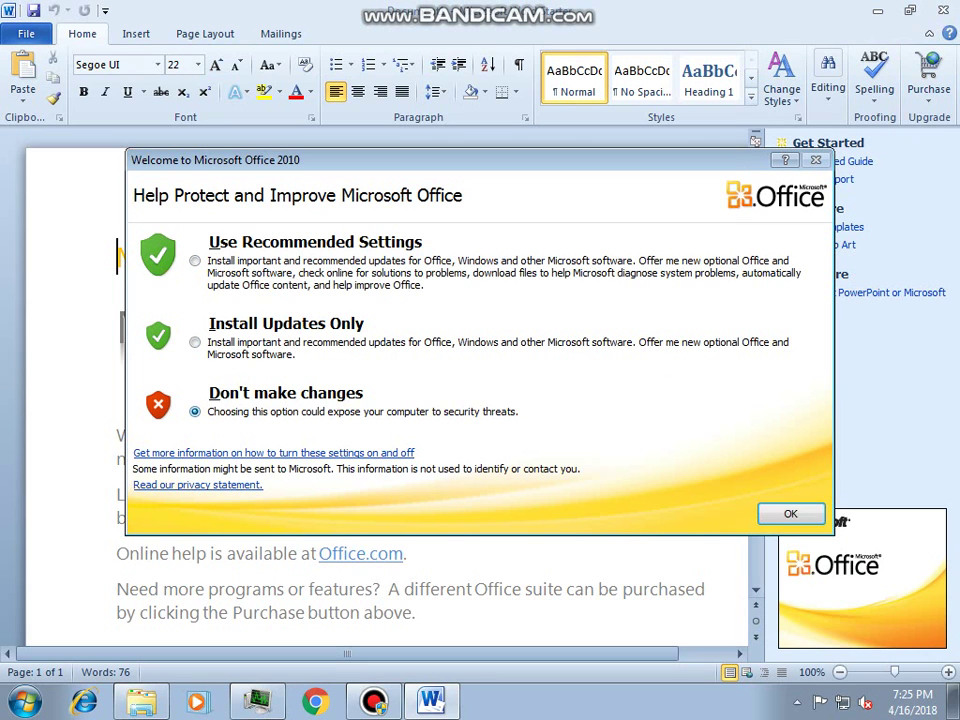
pyautogui.press('Return')
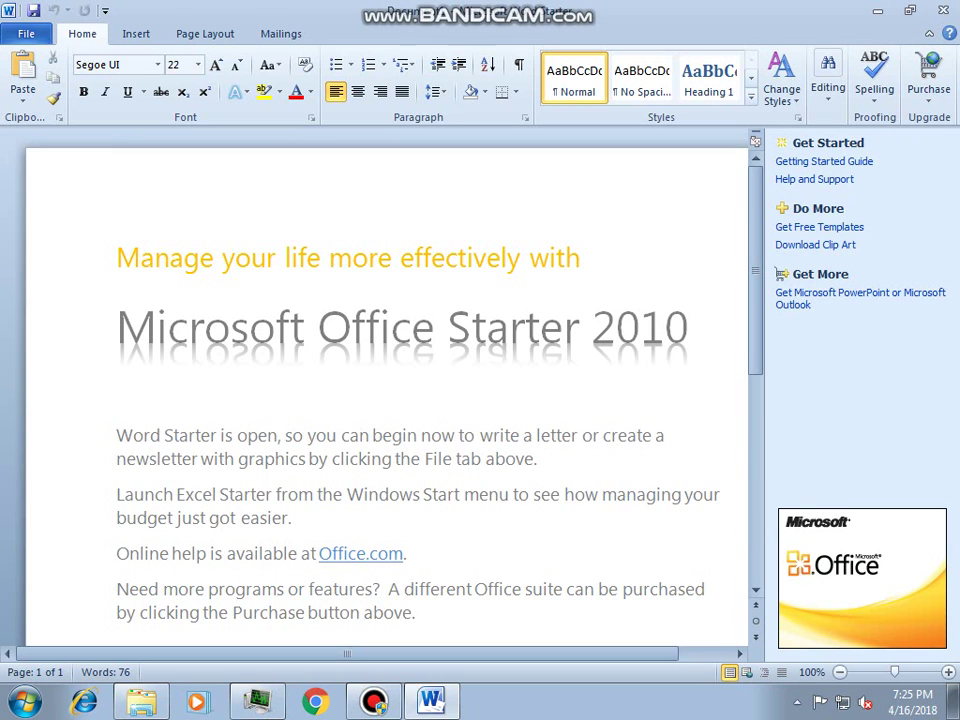
# Step: Create a blank document and write "Hello World! This program is from HP Bloatware. ☺" in it
pyautogui.click(26, 34)
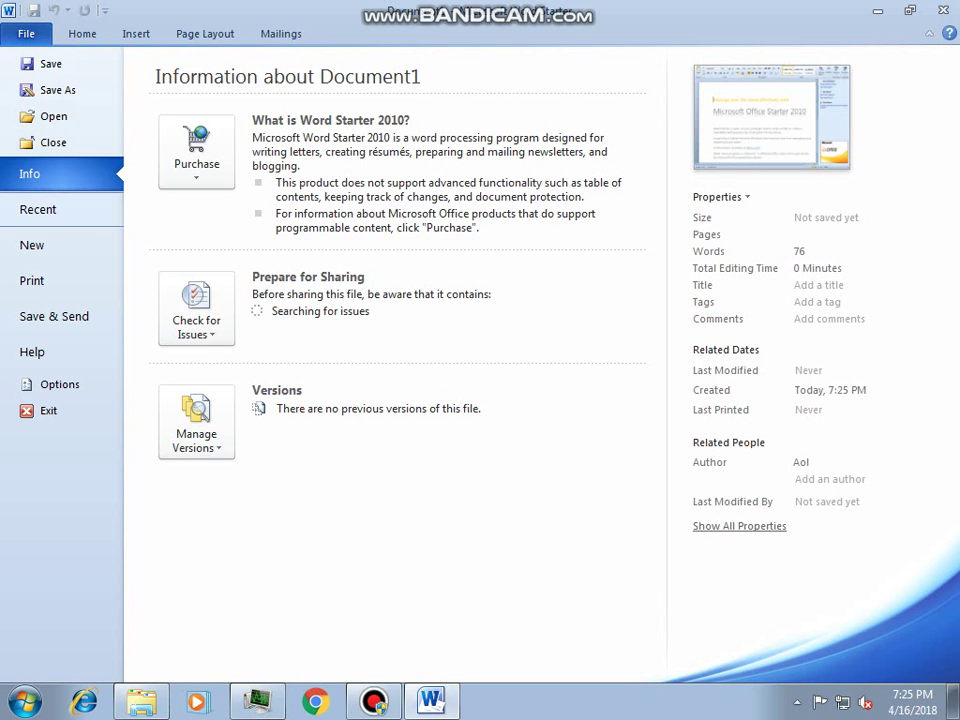
pyautogui.click(60, 245)
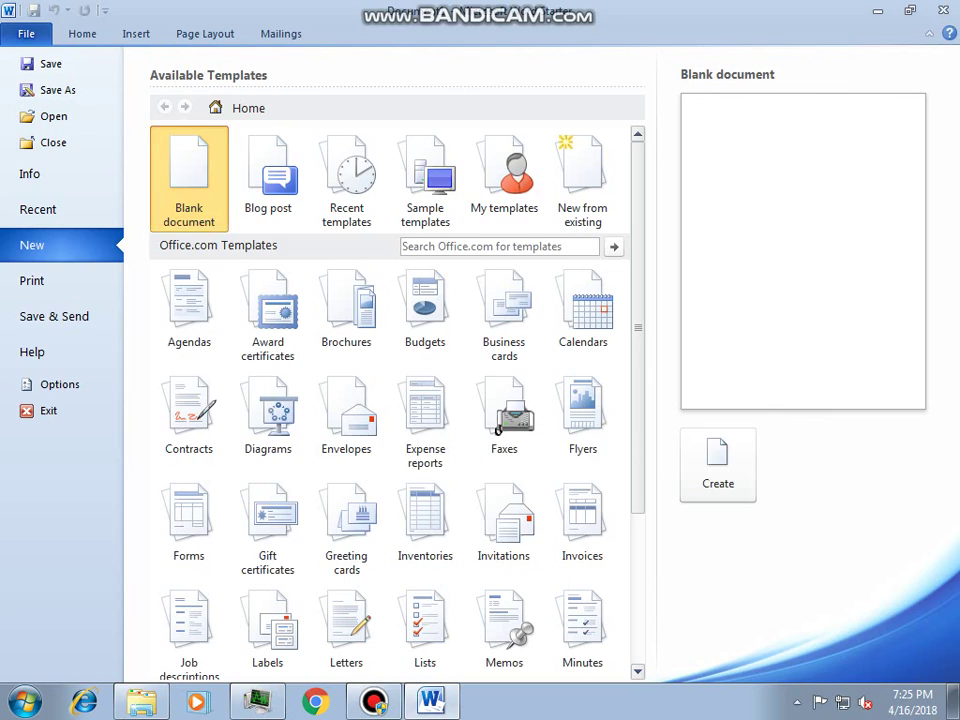
pyautogui.press('Return')
pyautogui.write('Hello')
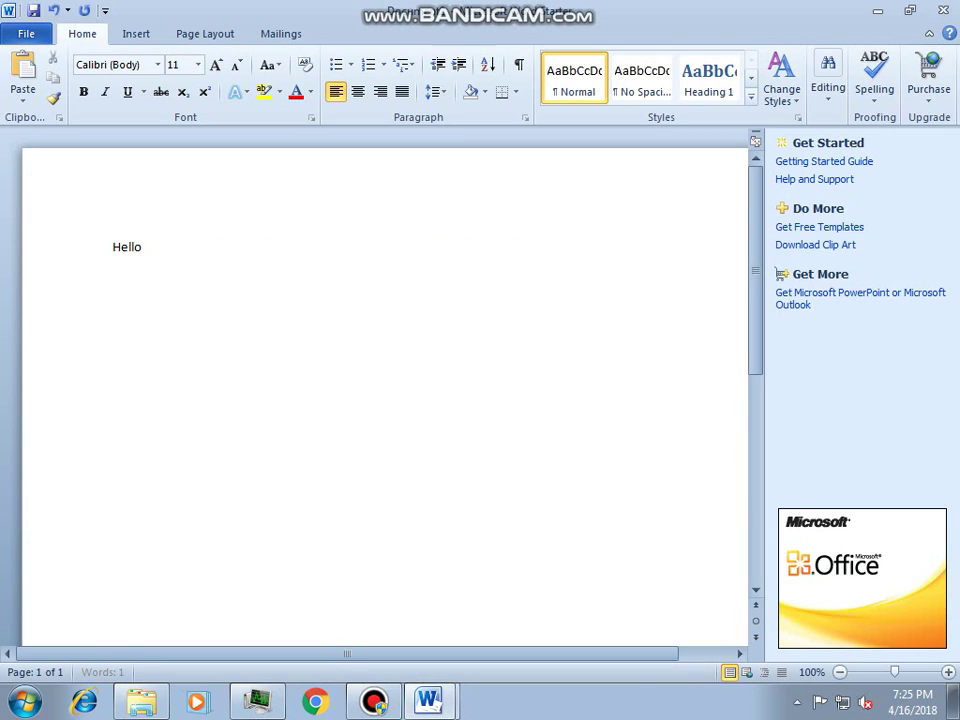
pyautogui.write(' World! T')
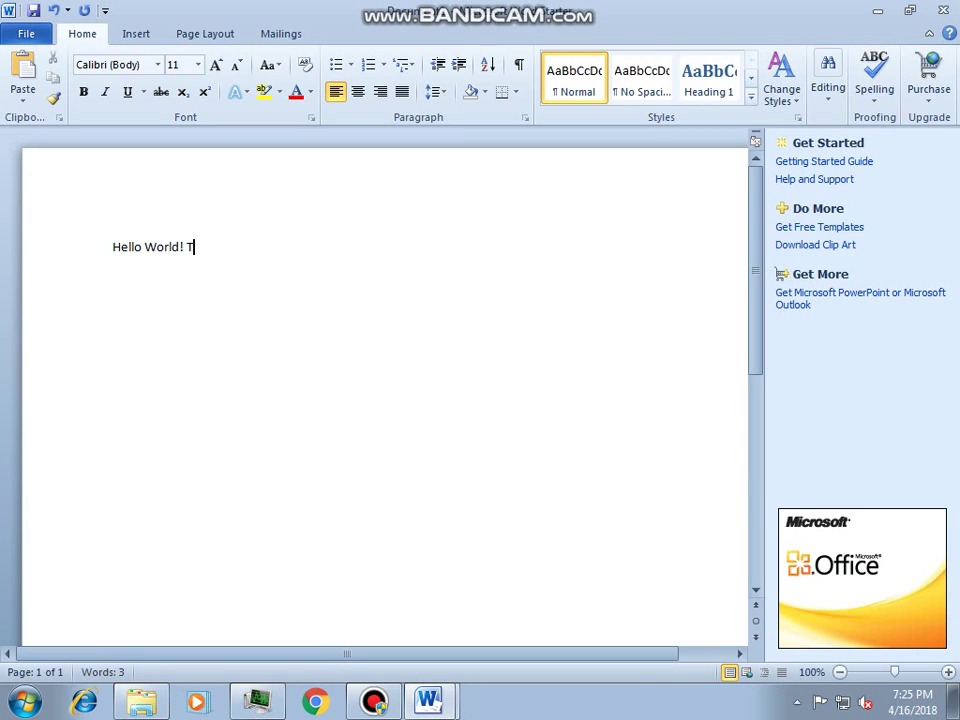
pyautogui.write('his prof')
pyautogui.press('BackSpace')
pyautogui.write('gram is from')
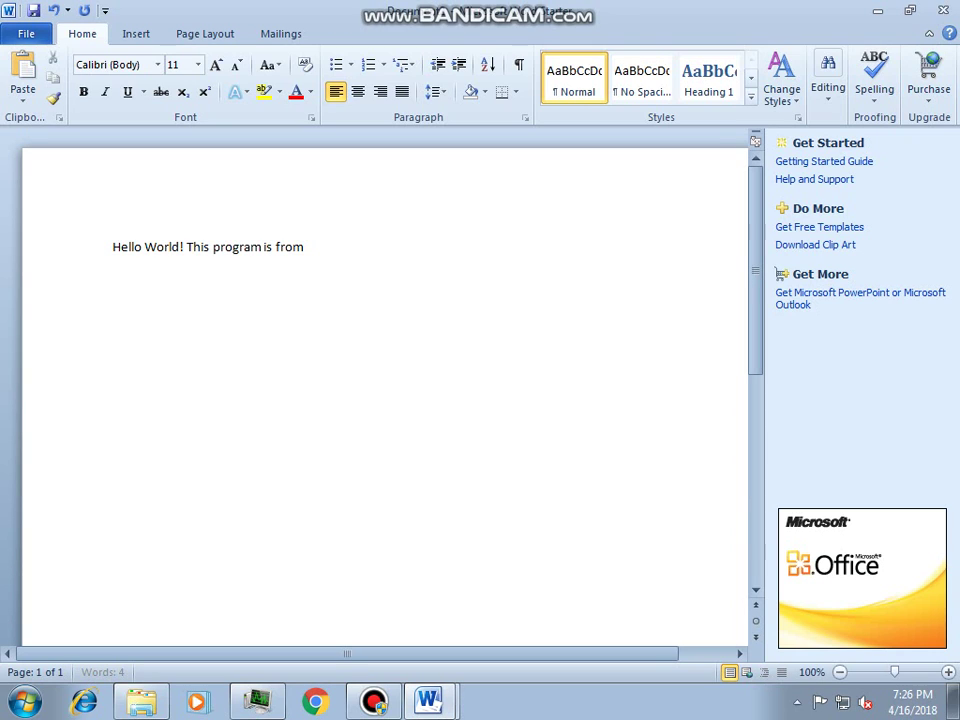
pyautogui.write(' HP Bloatware. ☺')
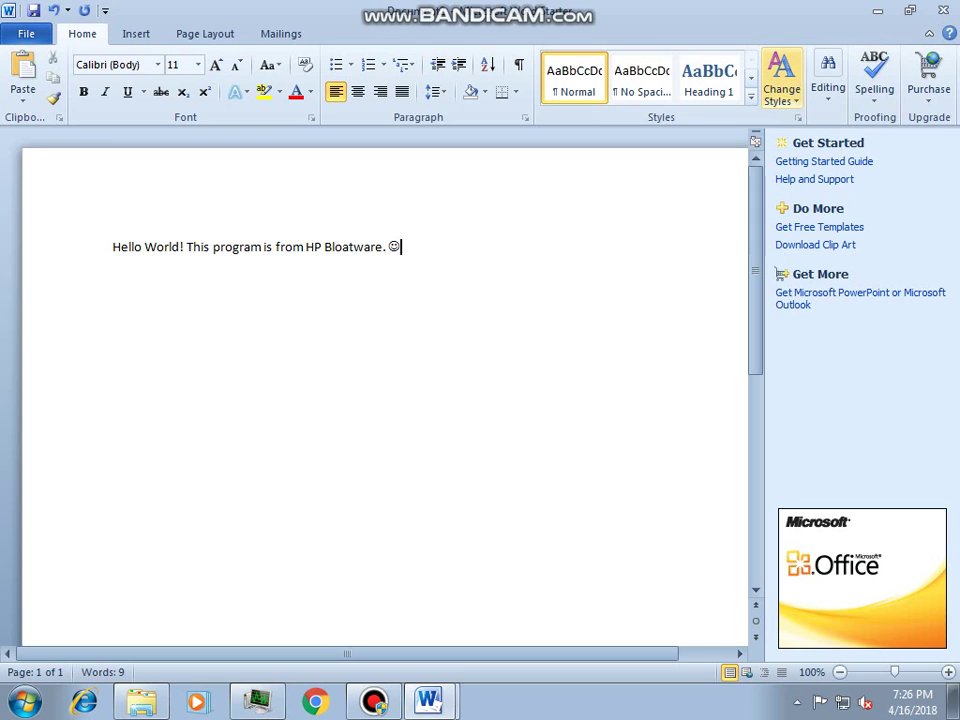
# Step: Close the new document without saving it and close the Office Starter welcome document
pyautogui.hotkey('alt', 'F4')
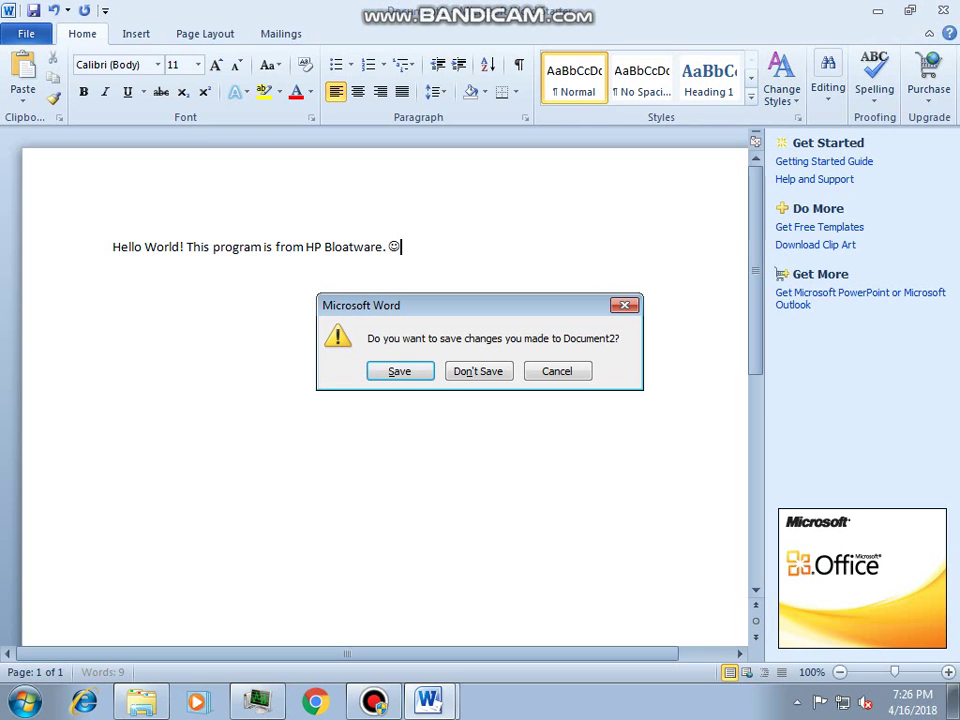
pyautogui.press('Tab')
pyautogui.press('Return')
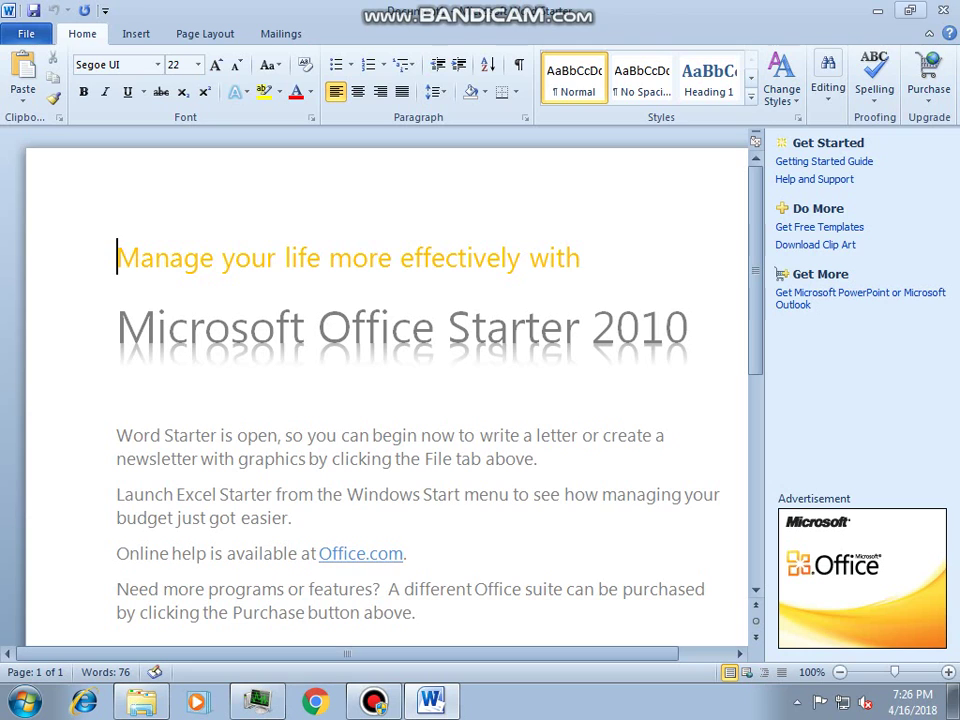
pyautogui.hotkey('alt', 'F4')
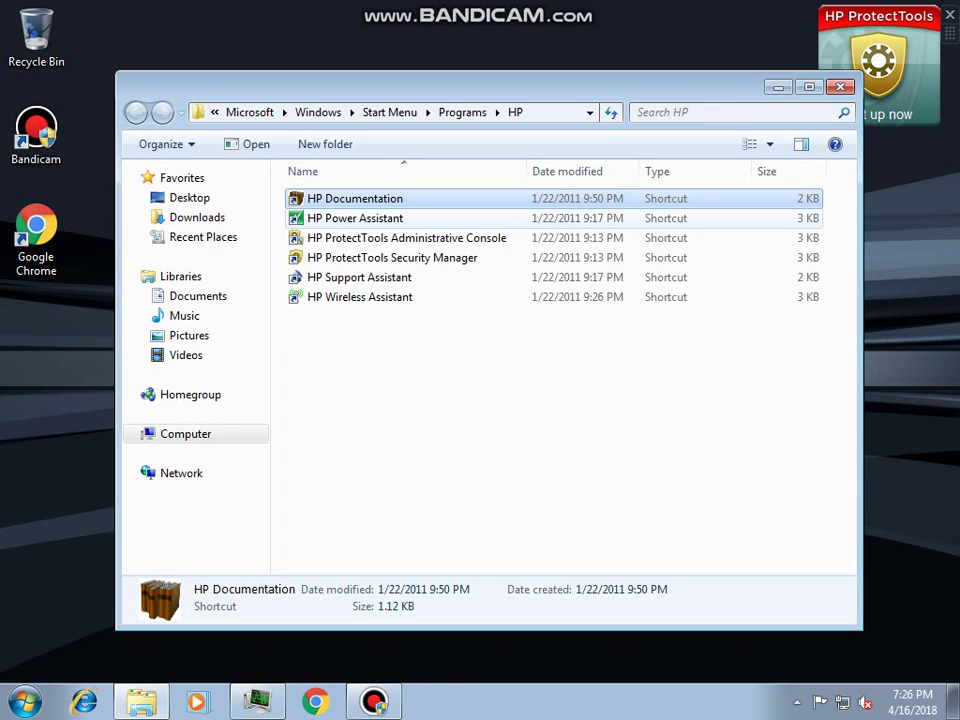
# Step: Launch the HP ProtectTools Administrative Console from the HP programs folder
pyautogui.click(355, 218)
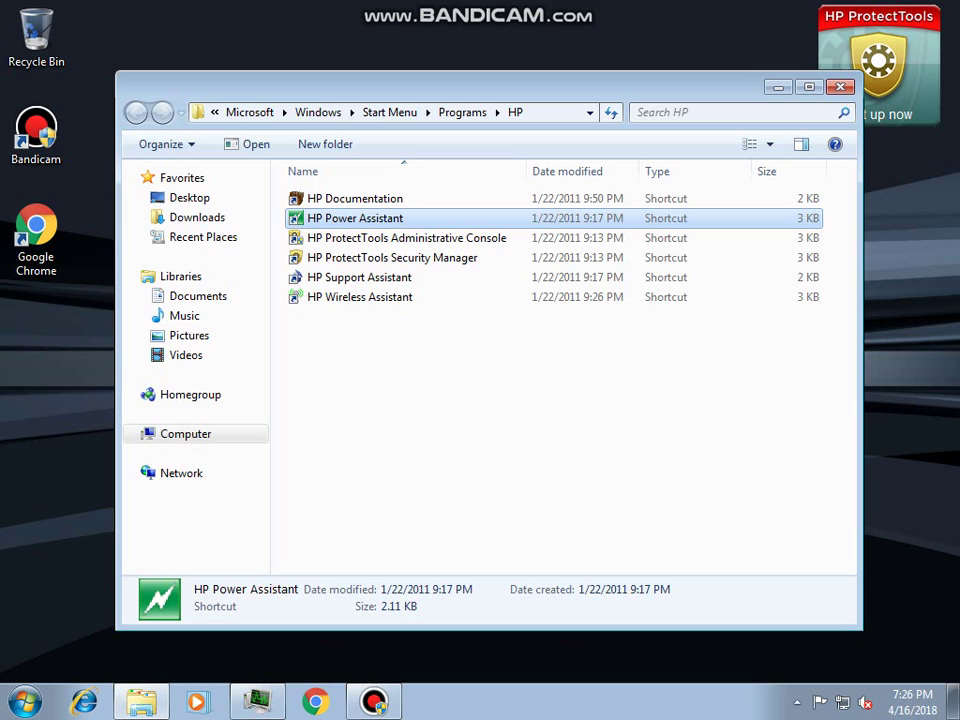
pyautogui.click(406, 238)
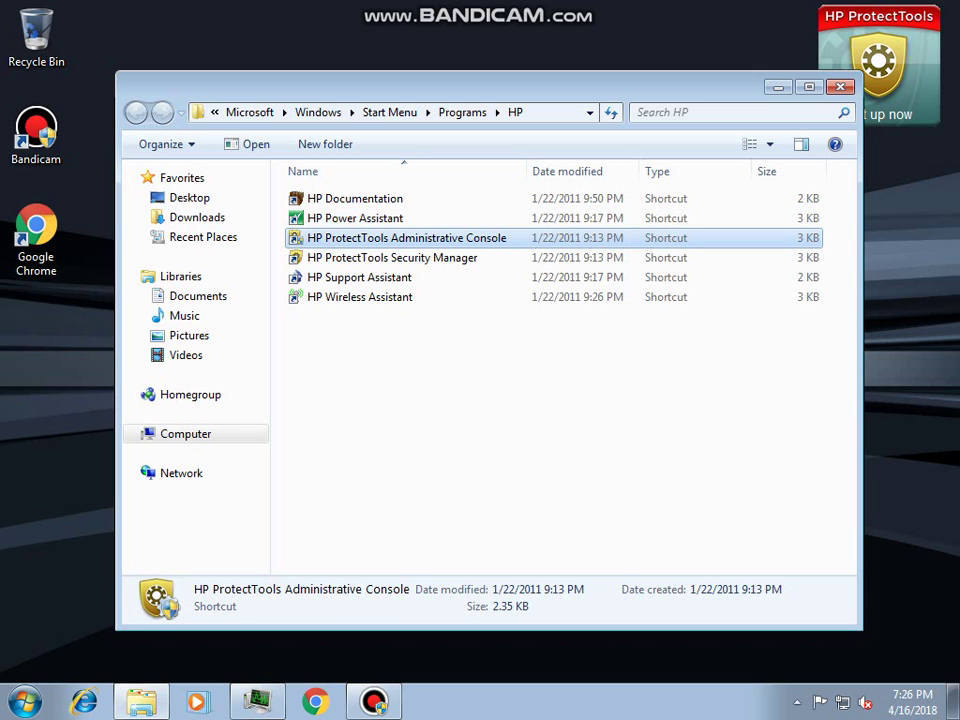
pyautogui.press('Return')
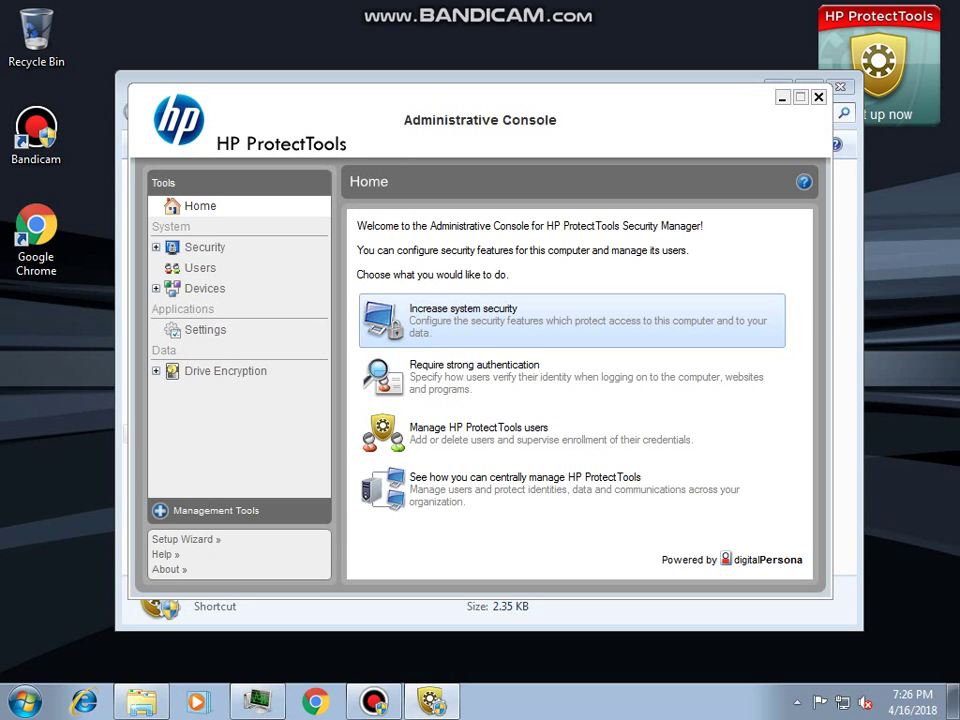
# Step: Enable Windows Logon Security, Drive Encryption and Pre-Boot Security among the system security features and continue to user verification
pyautogui.click(463, 312)
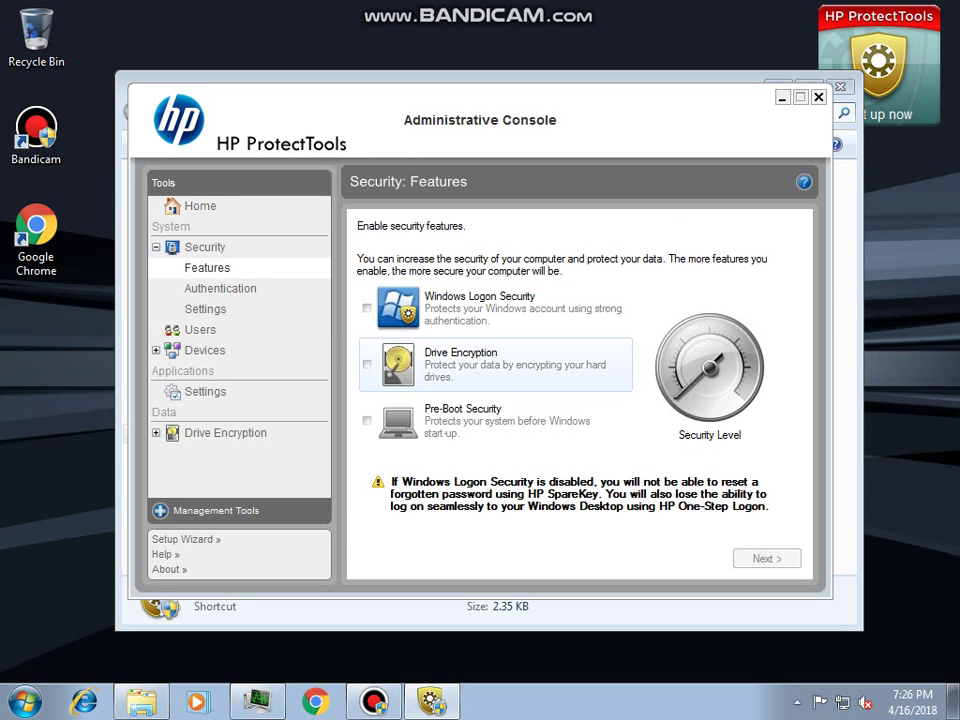
pyautogui.click(367, 364)
pyautogui.click(367, 421)
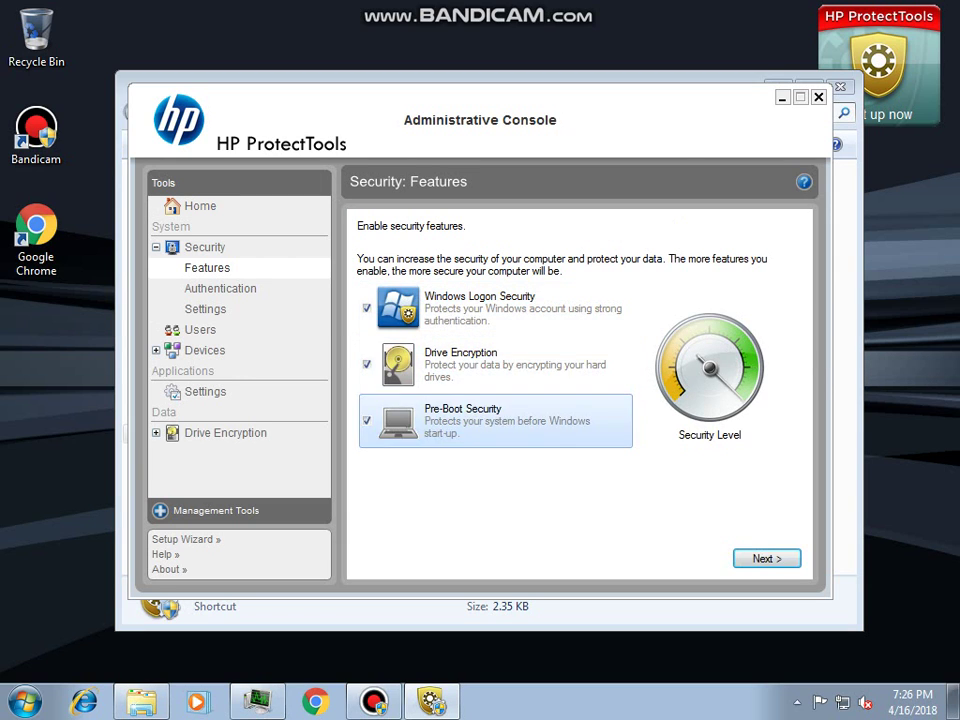
pyautogui.click(767, 559)
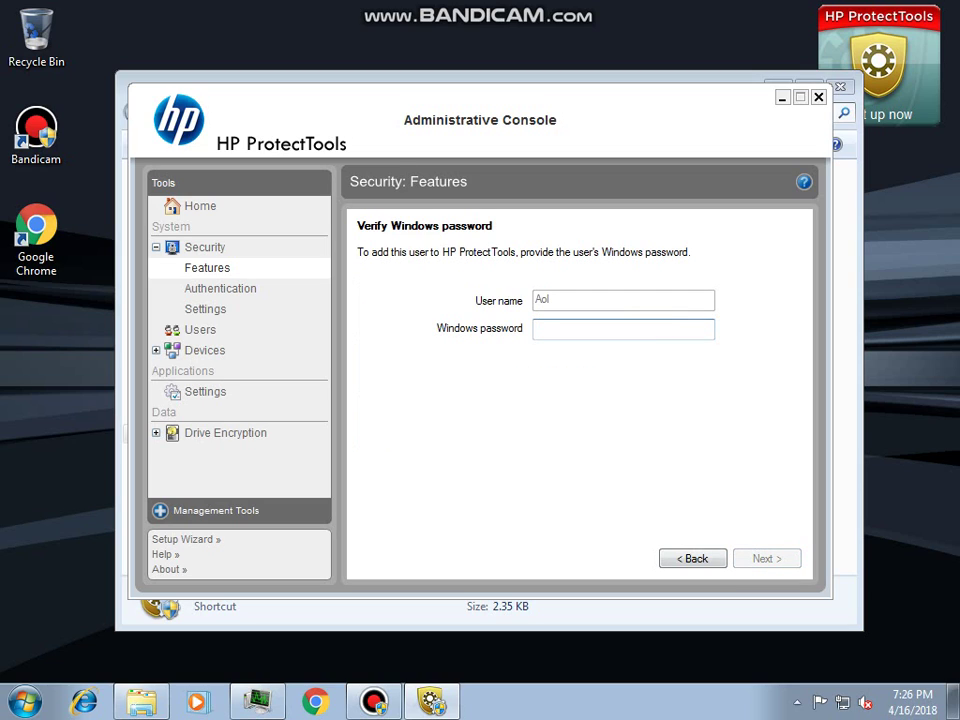
# Step: Enter the Windows password to verify the user and proceed to the Drive Encryption page
pyautogui.write('••••••')
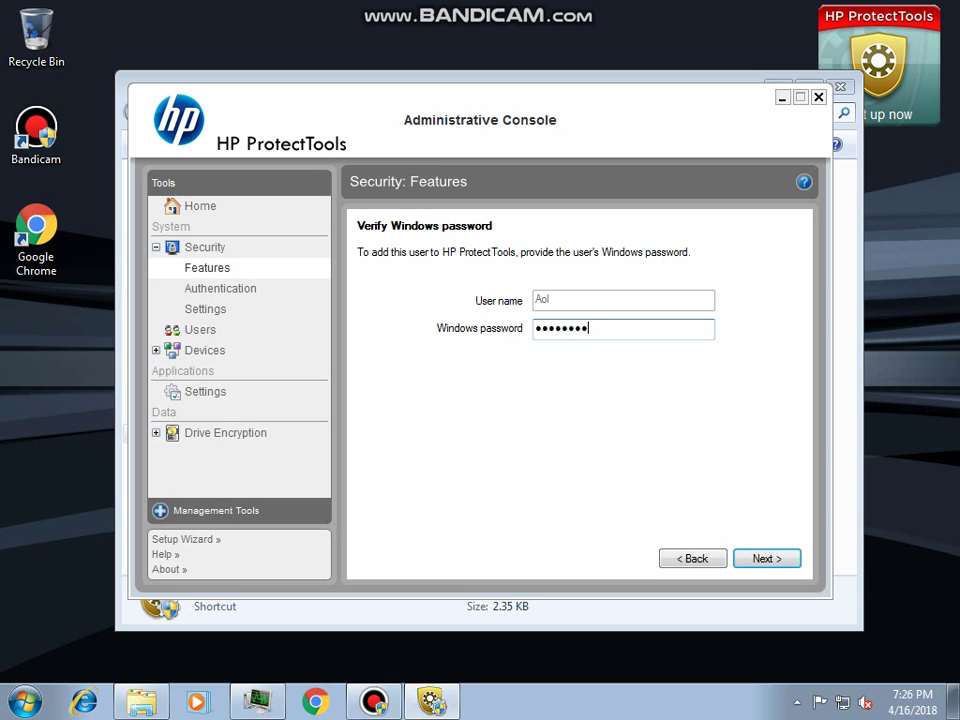
pyautogui.press('Return')
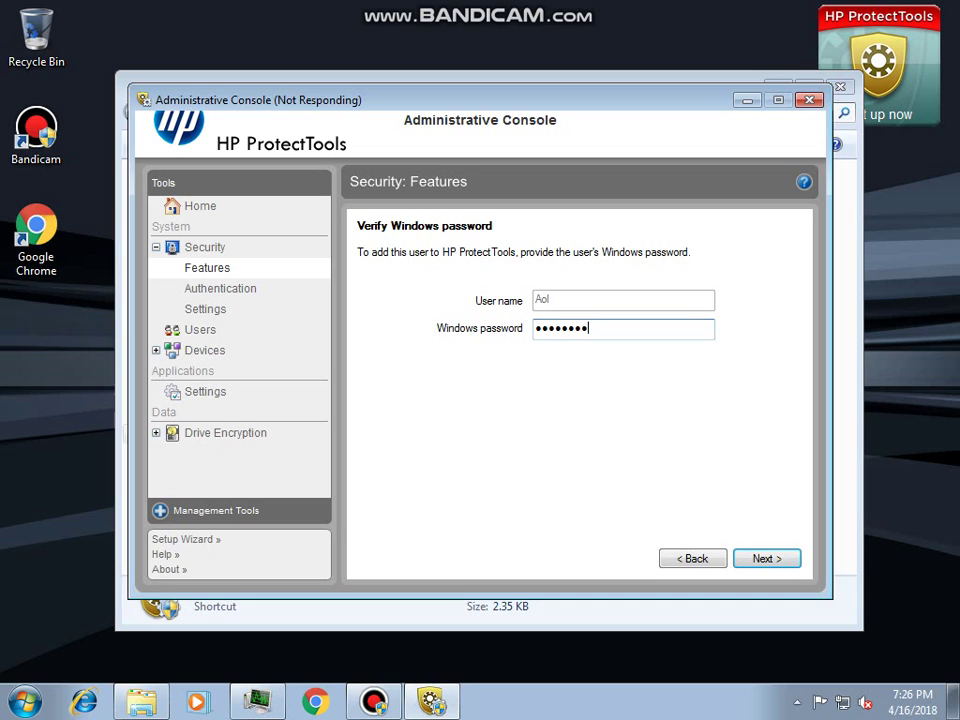
pyautogui.click(374, 701)
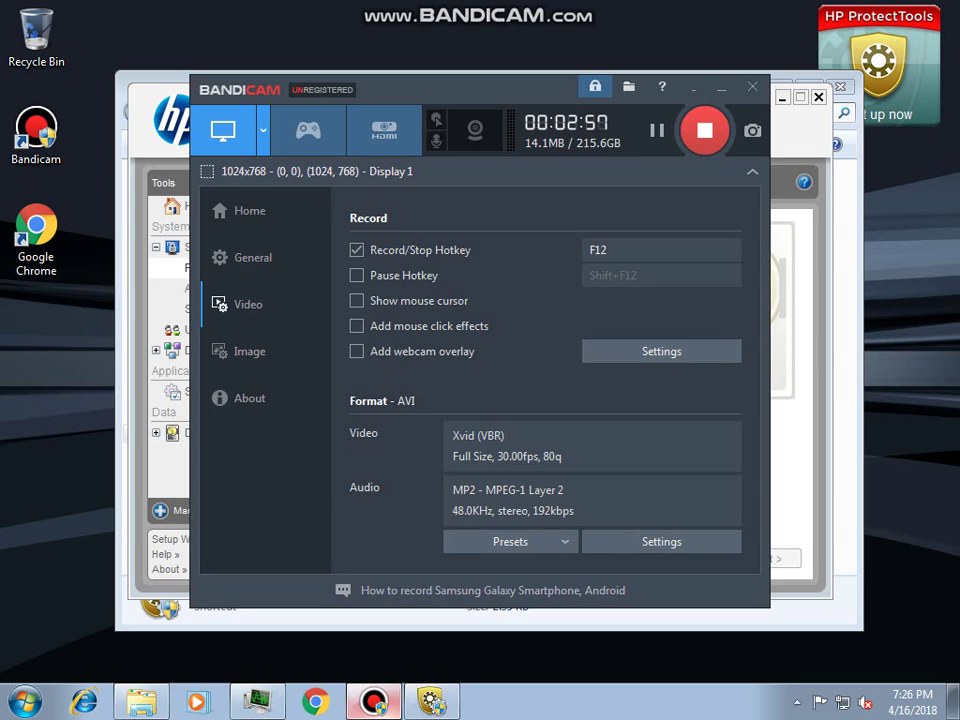
pyautogui.hotkey('alt', 'Tab')
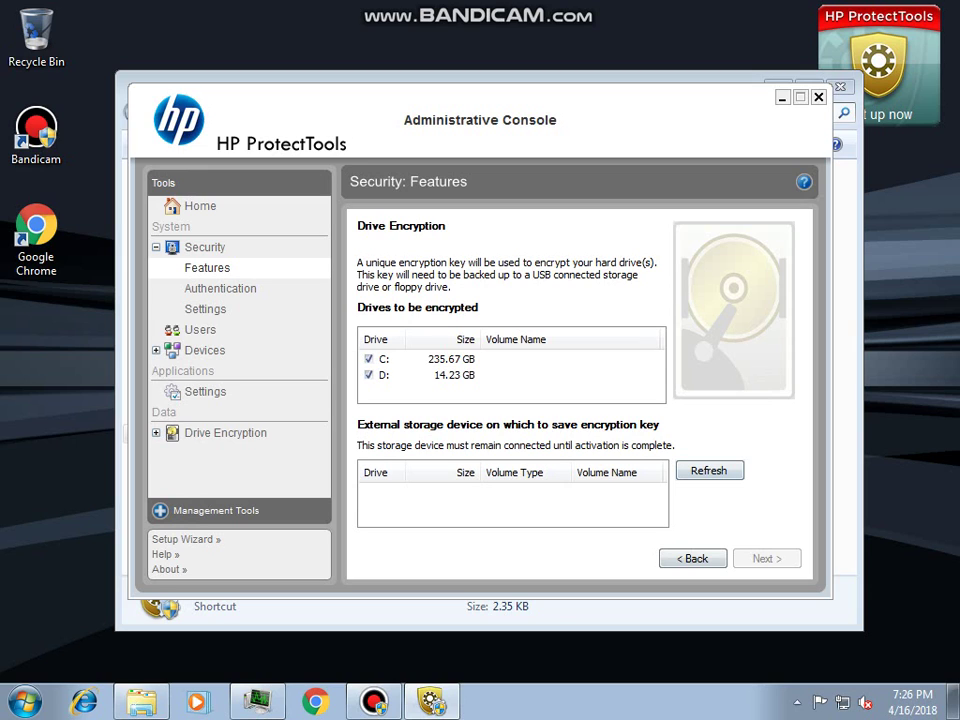
# Step: View the security settings, authentication policy and users pages, opening the dialog for adding a user and cancelling it
pyautogui.click(206, 309)
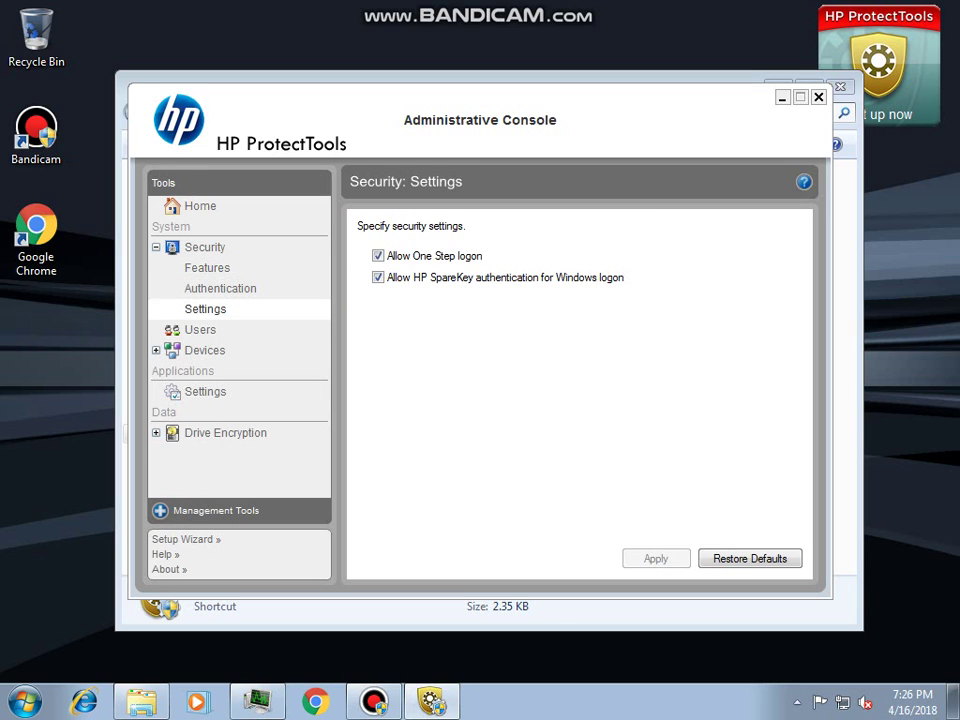
pyautogui.press('Up')
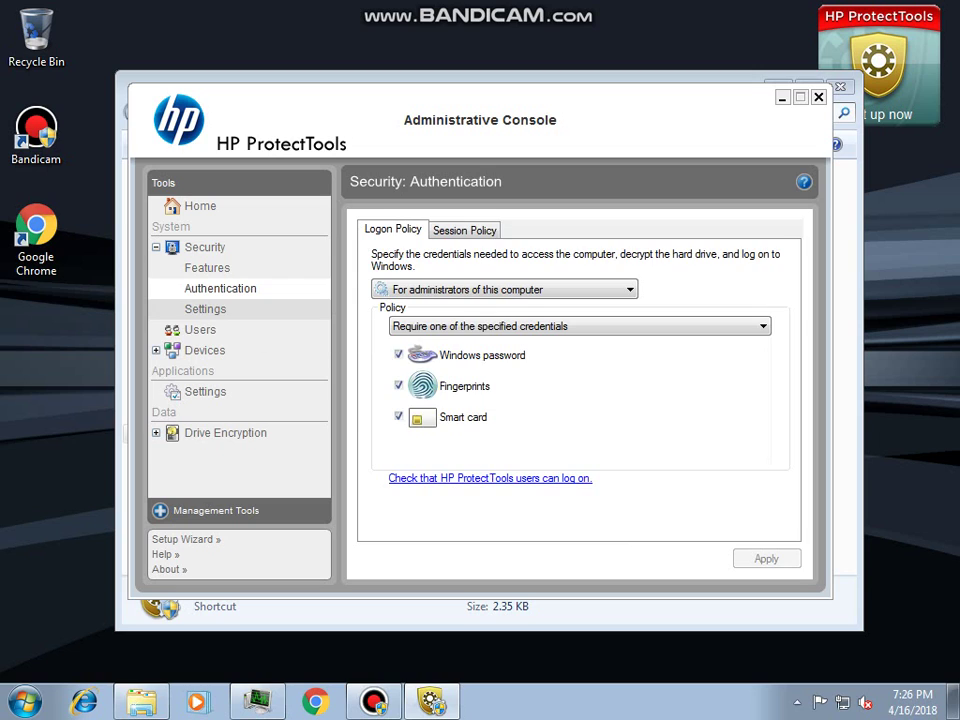
pyautogui.press('Down')
pyautogui.press('Down')
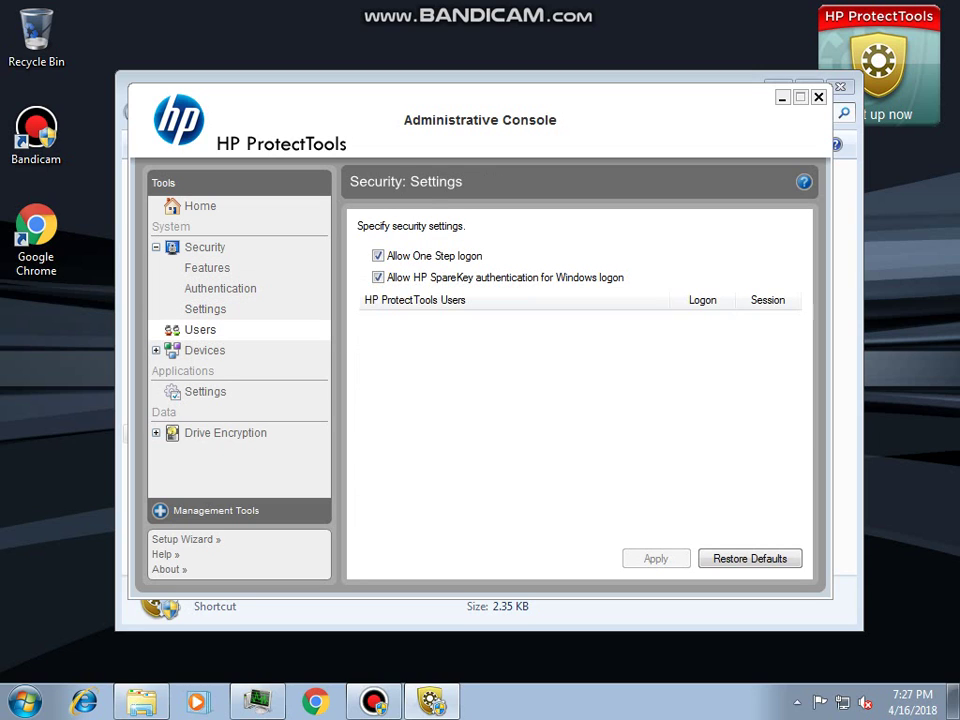
pyautogui.click(562, 558)
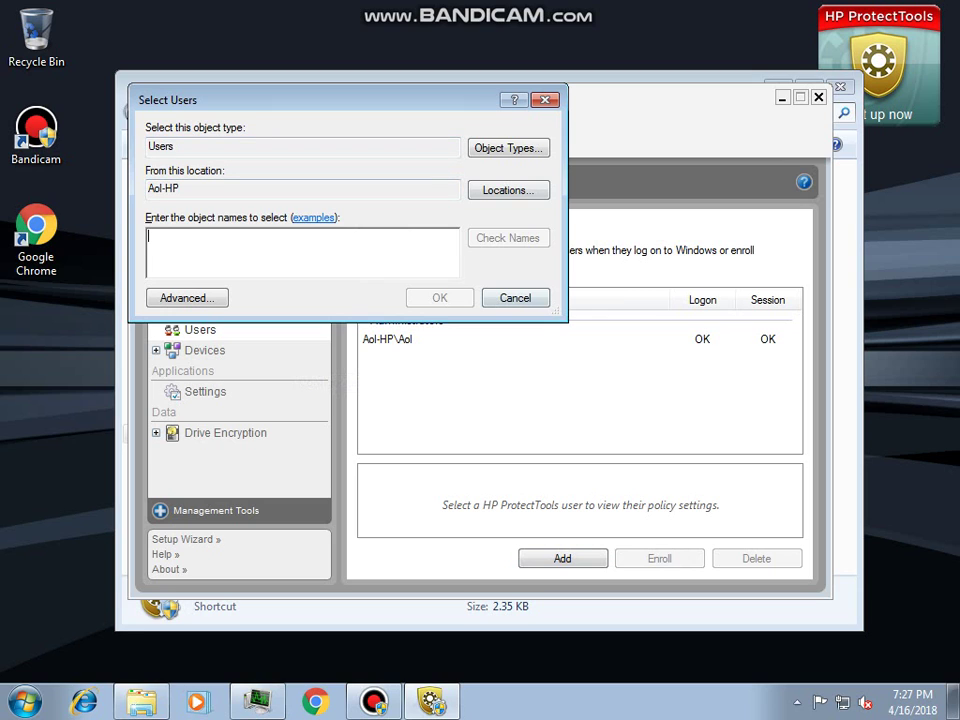
pyautogui.press('Escape')
# Step: View the Devices page, the fingerprint enrollment and smart card options, and the general application settings
pyautogui.press('Down')
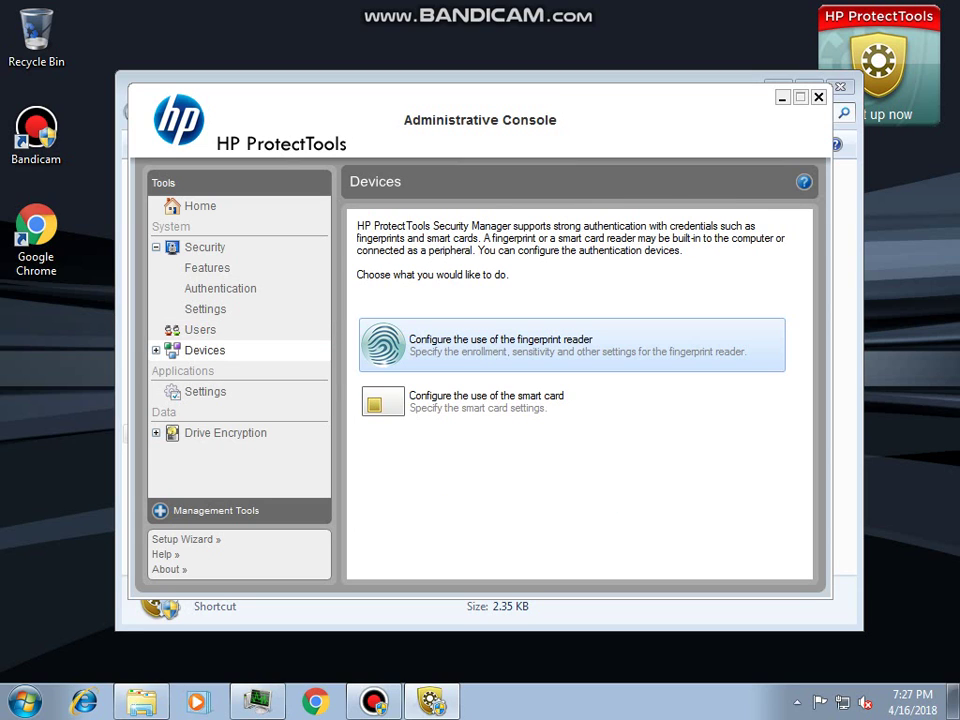
pyautogui.click(540, 347)
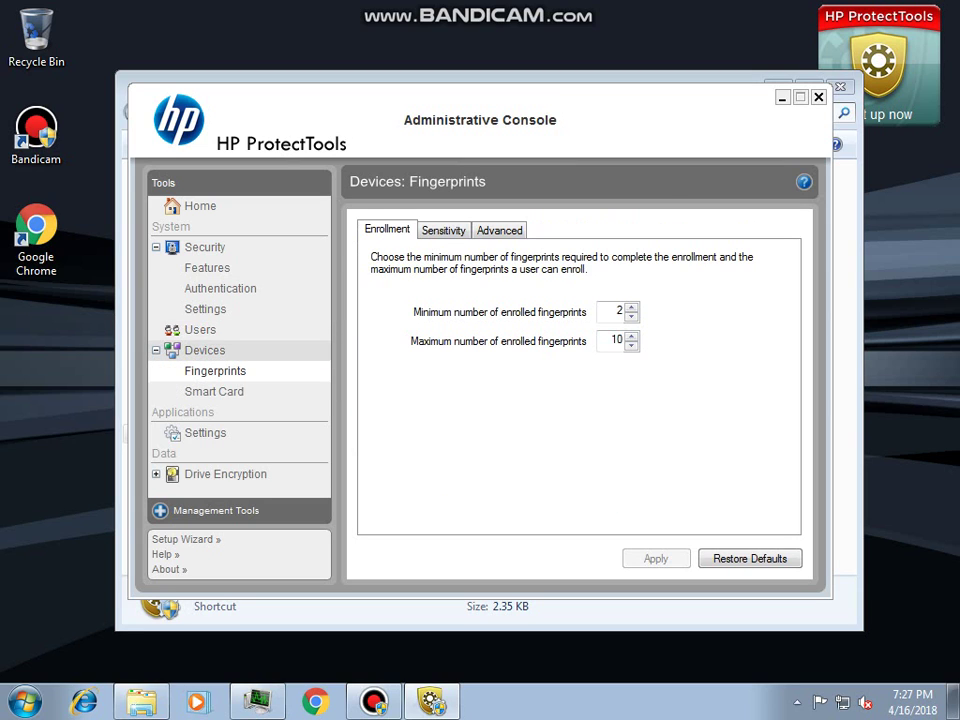
pyautogui.press('Down')
pyautogui.press('Down')
pyautogui.press('Down')
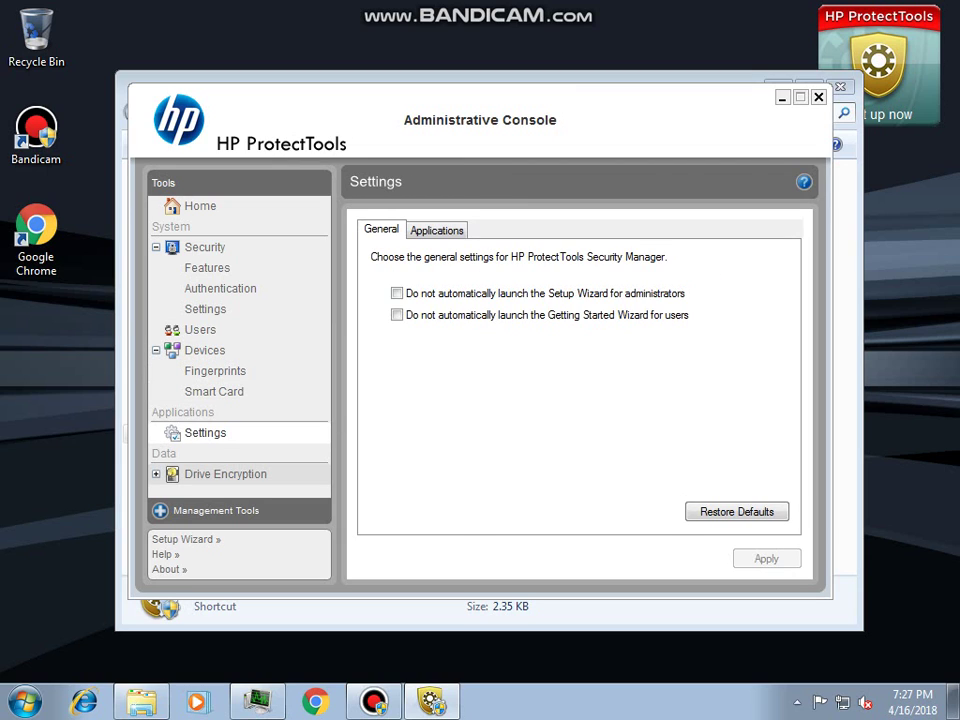
# Step: View the version information and close the Administrative Console, saving the changes to the security features
pyautogui.click(168, 570)
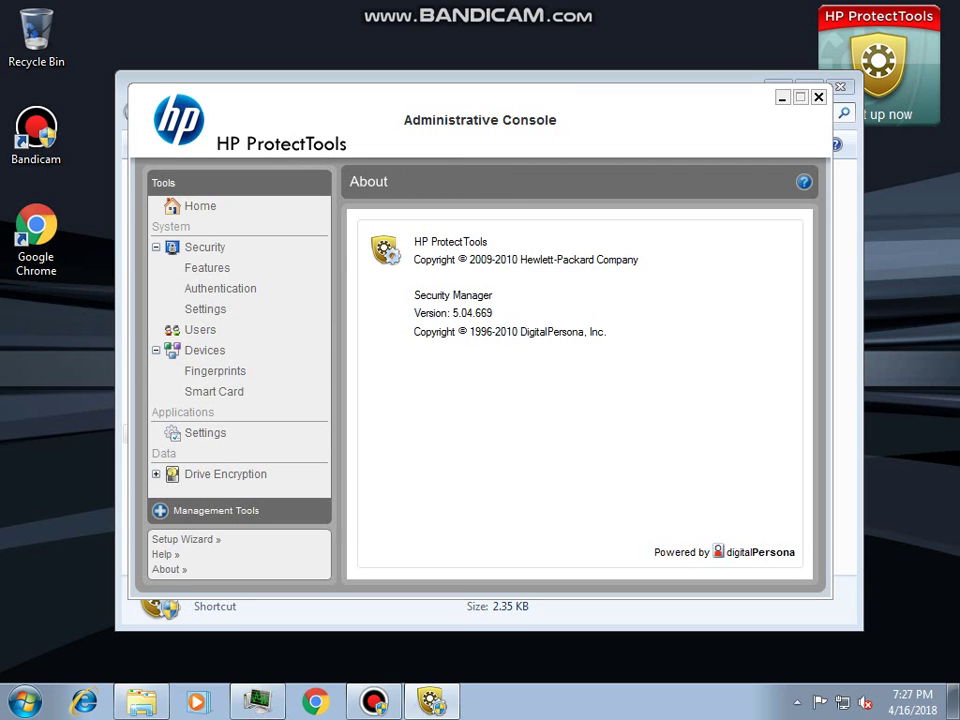
pyautogui.hotkey('alt', 'F4')
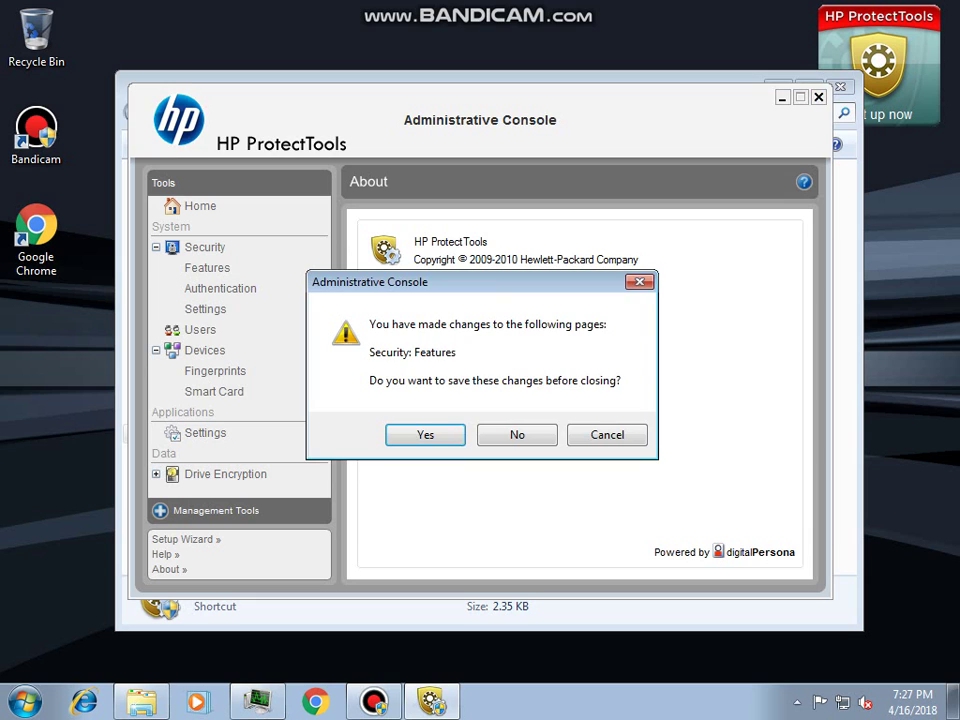
pyautogui.press('Return')
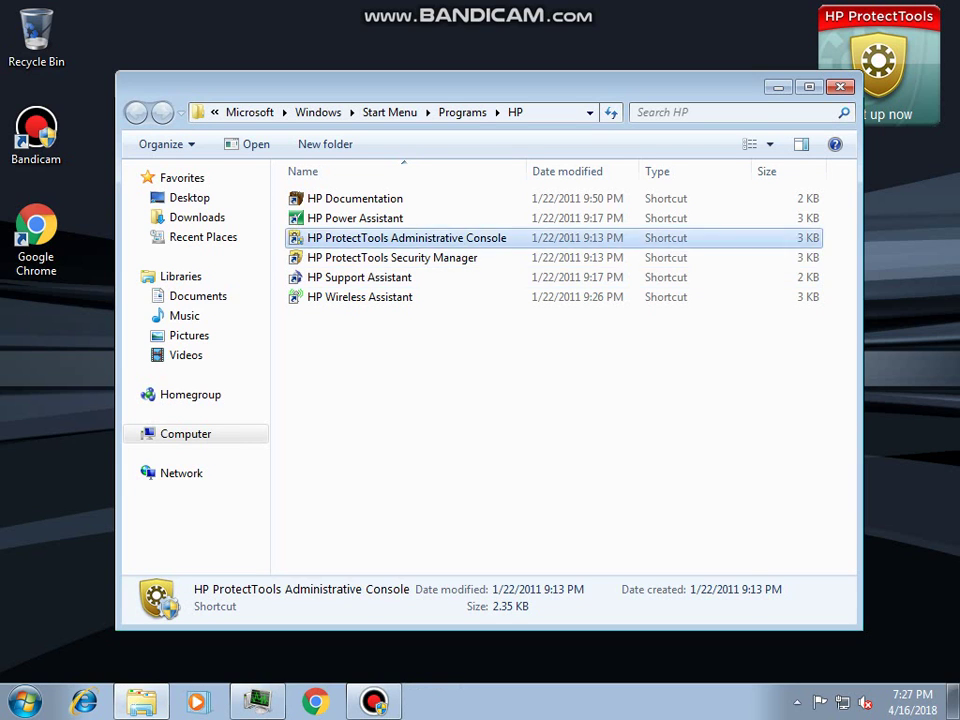
# Step: Launch HP ProtectTools Security Manager and view the E-mail, Banking and News categories in Password Manager
pyautogui.press('Down')
pyautogui.press('Return')
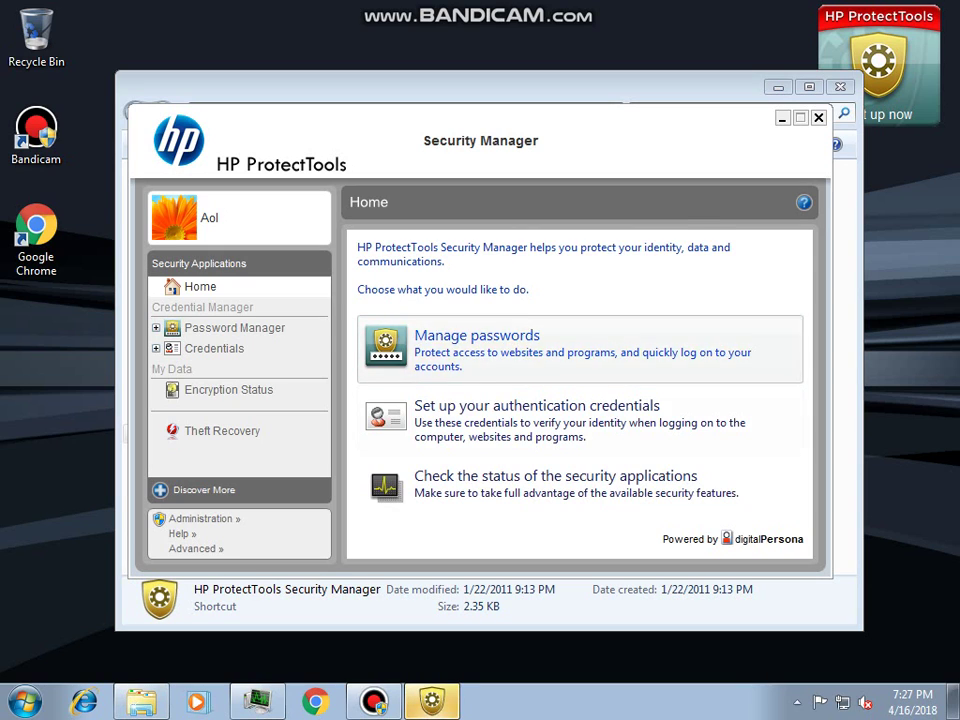
pyautogui.press('Return')
pyautogui.click(387, 355)
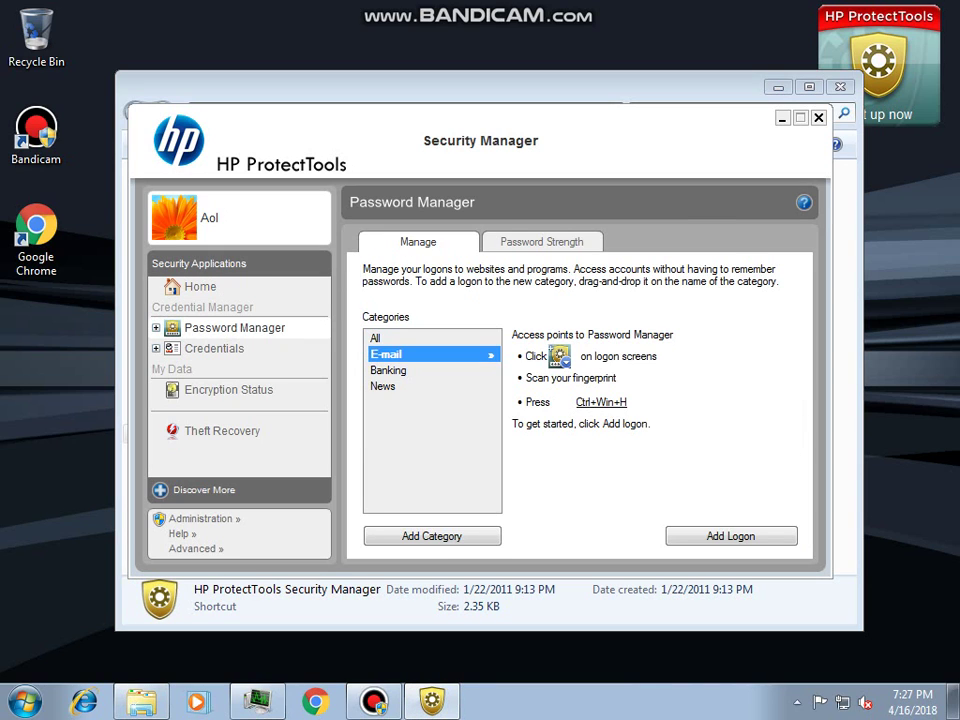
pyautogui.click(391, 371)
pyautogui.click(384, 387)
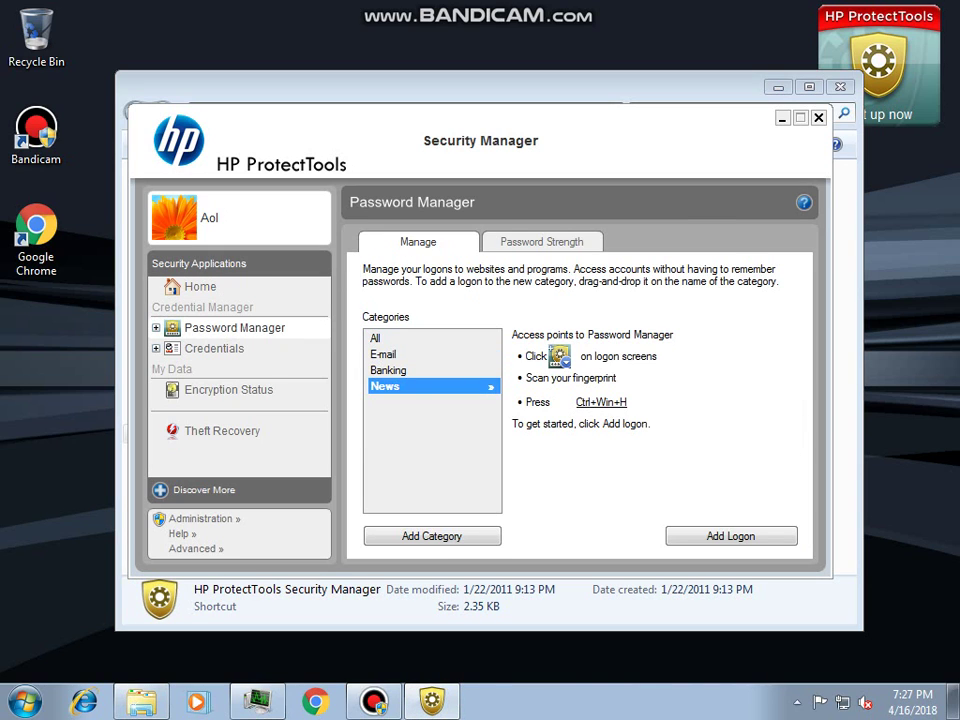
pyautogui.click(391, 371)
# Step: View the Credentials, Encryption Status and Theft Recovery pages, and return to the Security Manager home page
pyautogui.click(214, 349)
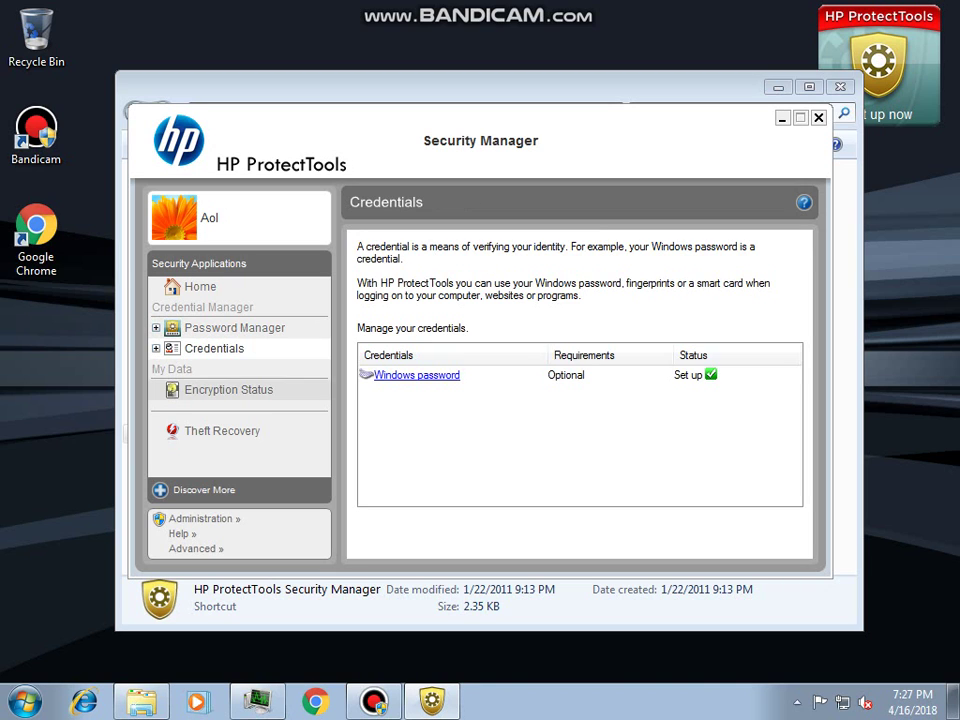
pyautogui.click(228, 390)
pyautogui.click(222, 431)
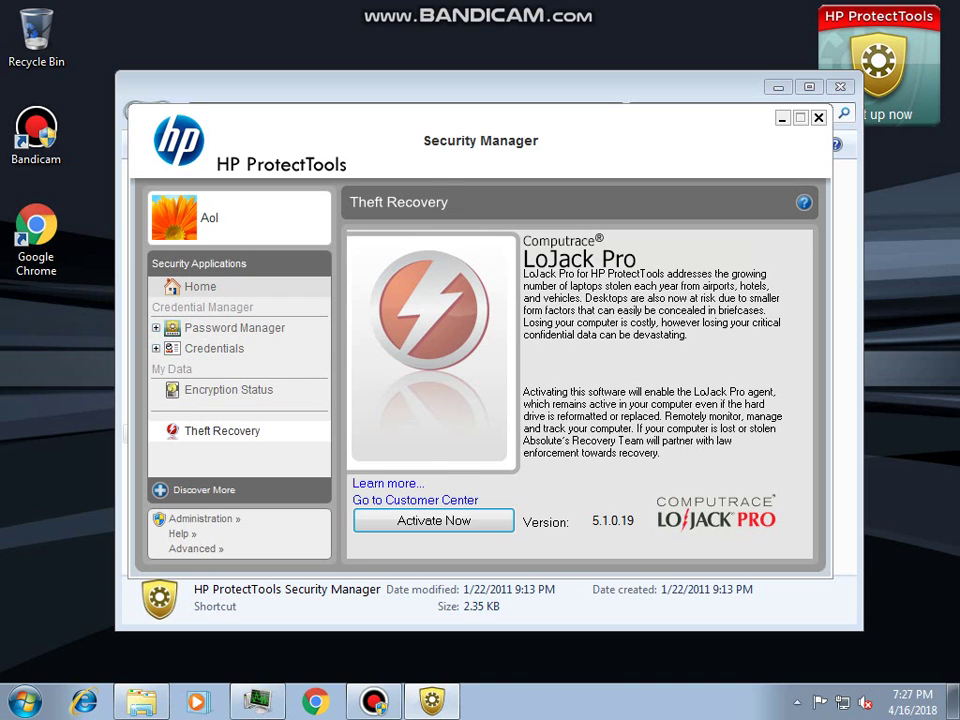
pyautogui.click(200, 287)
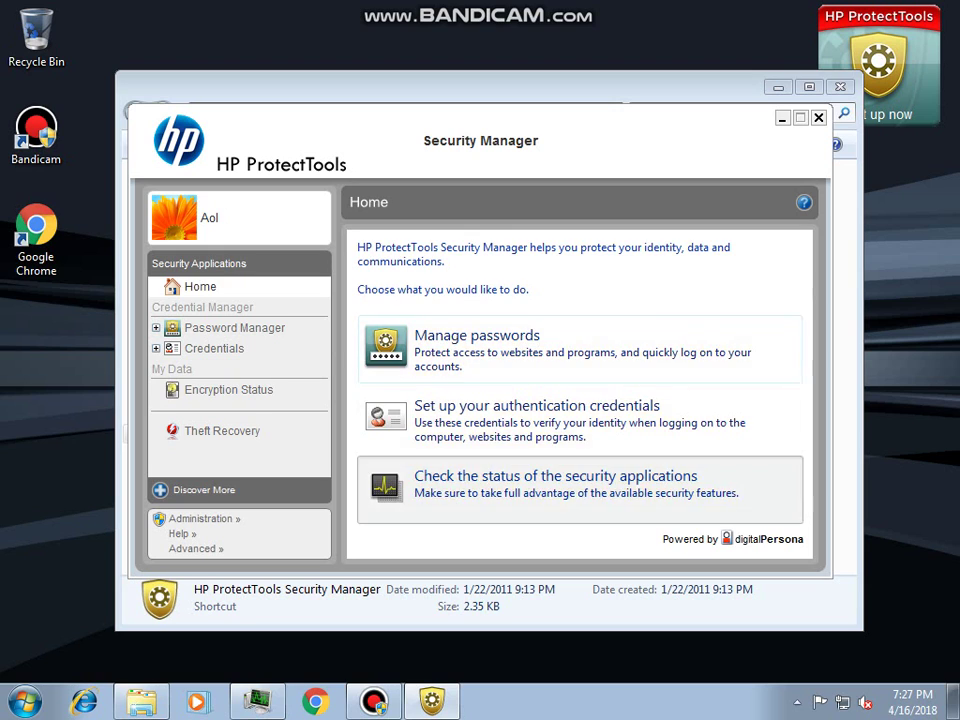
# Step: Close Security Manager after choosing the security applications status check, and briefly open HP Support Assistant to view its main page
pyautogui.click(555, 480)
pyautogui.click(819, 118)
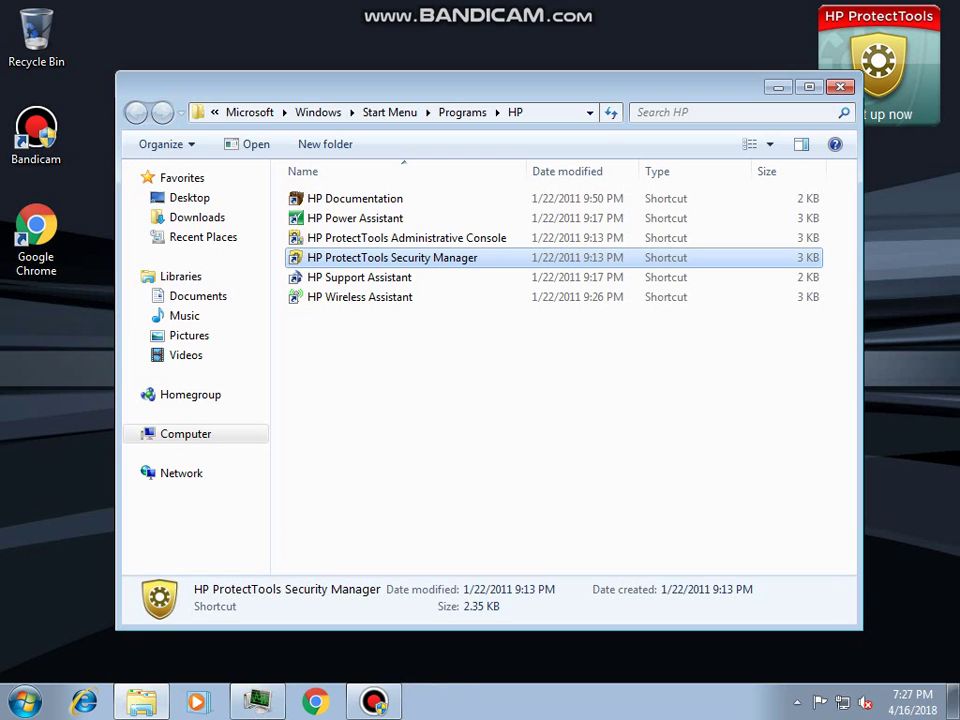
pyautogui.doubleClick(359, 277)
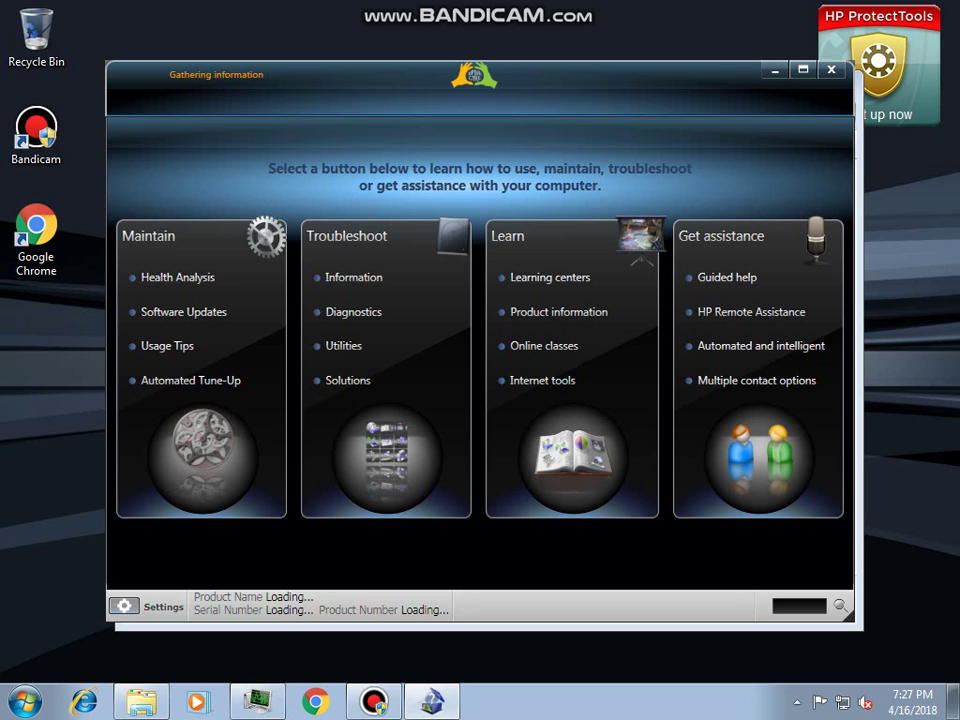
pyautogui.click(831, 70)
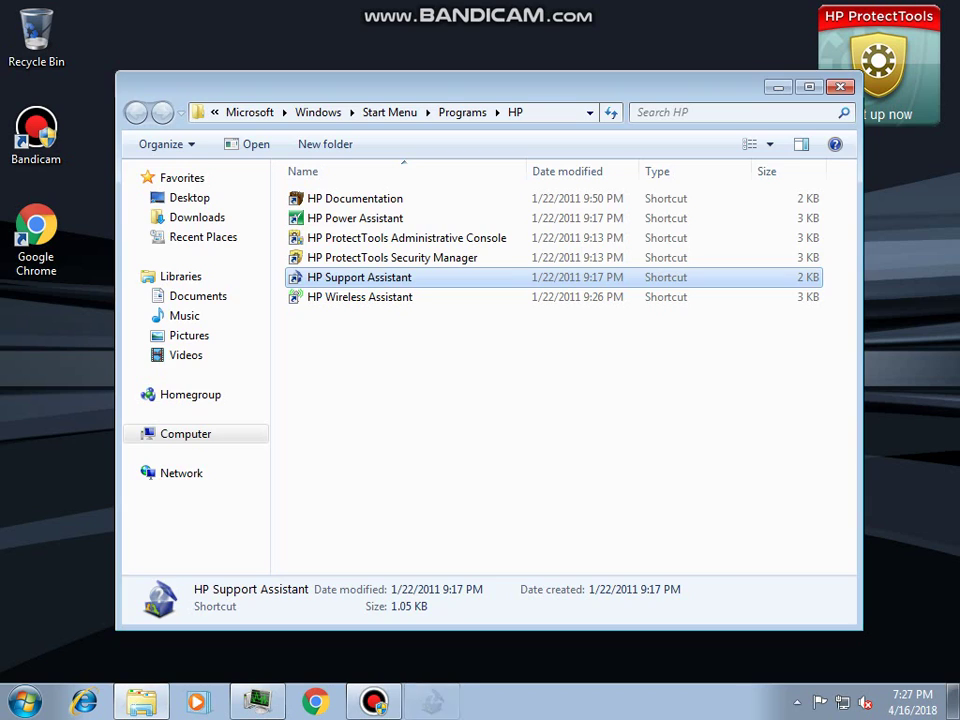
# Step: Try to launch HP Wireless Assistant from its shortcut in the HP programs folder
pyautogui.click(360, 297)
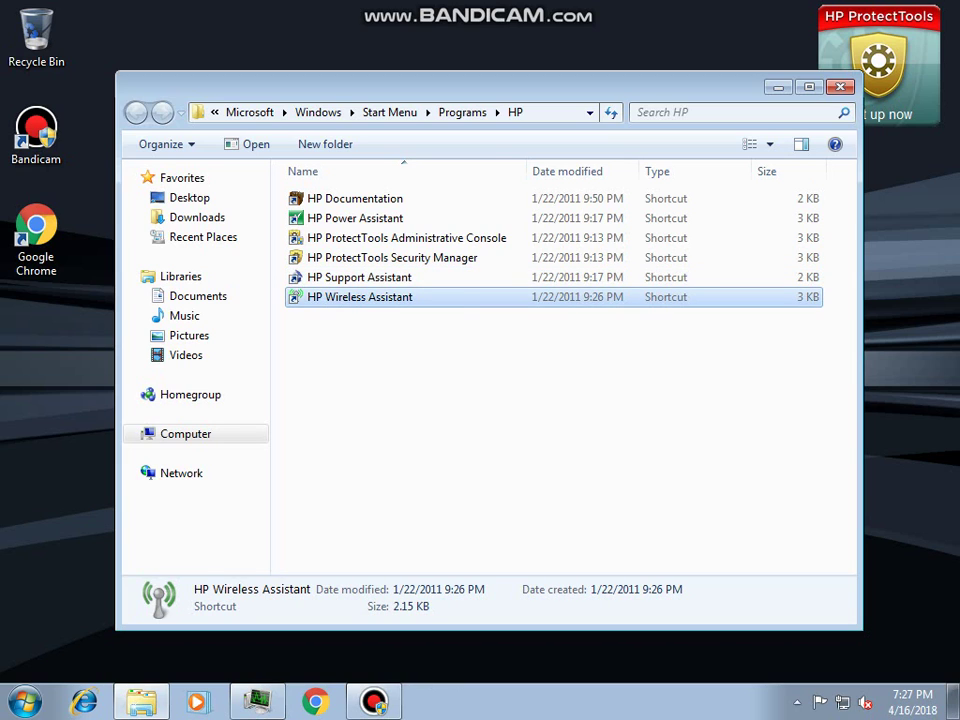
pyautogui.click(480, 400)
pyautogui.hotkey('ctrl', 'space')
pyautogui.click(797, 702)
pyautogui.click(360, 297)
pyautogui.hotkey('shift', 'F10')
pyautogui.press('Down')
pyautogui.press('Down')
pyautogui.press('Down')
pyautogui.press('Return')
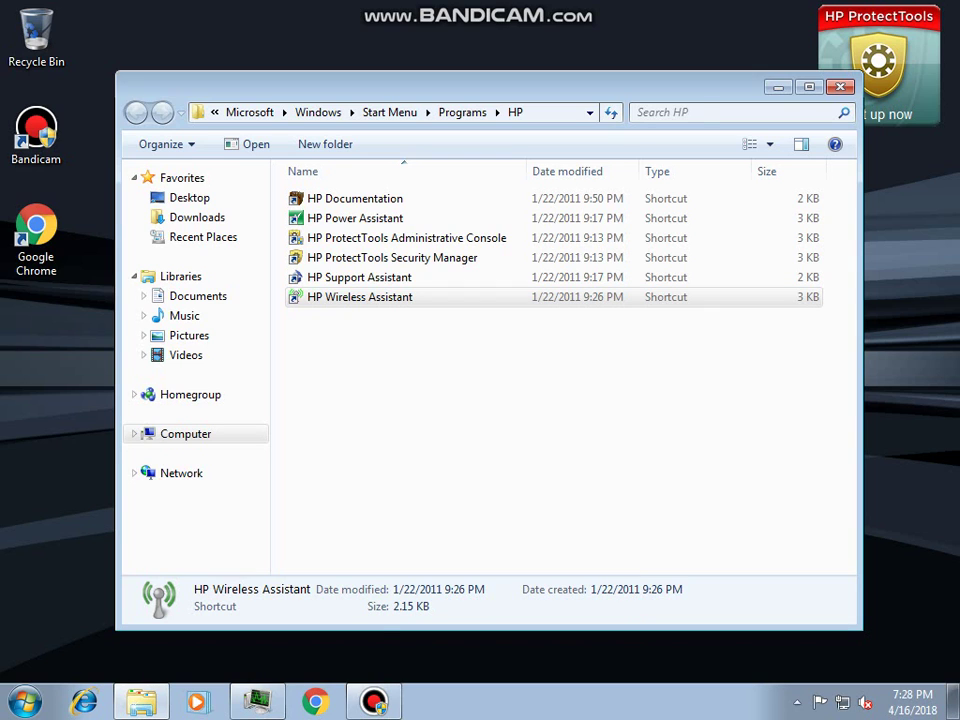
# Step: Close the HP programs folder and start the HP ProtectTools Security Manager setup from the desktop gadget
pyautogui.press('super')
pyautogui.press('super')
pyautogui.click(840, 87)
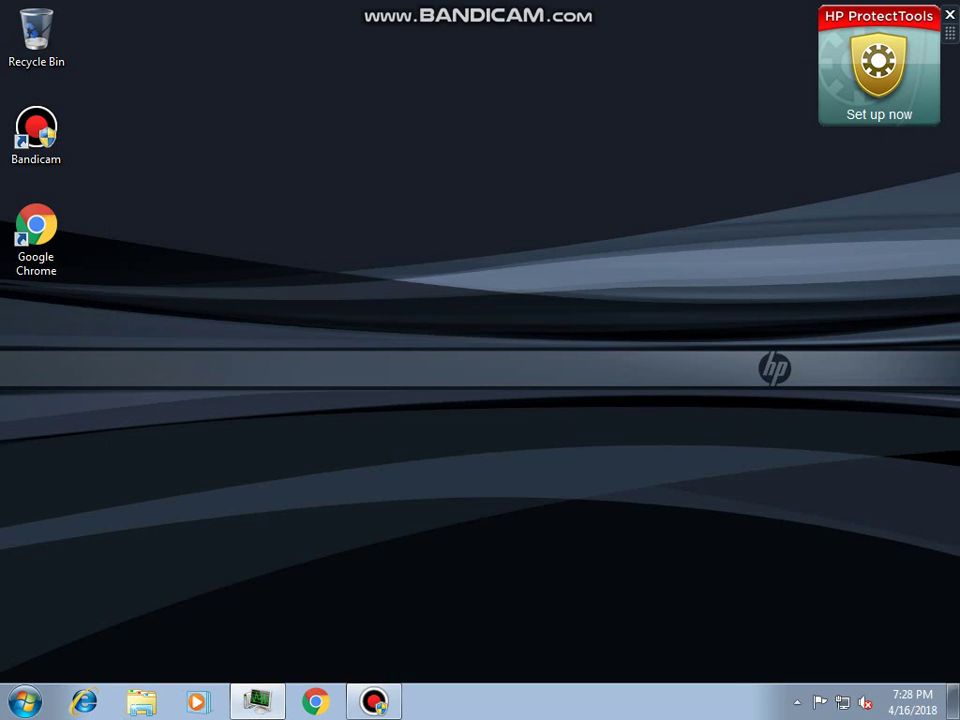
pyautogui.click(868, 90)
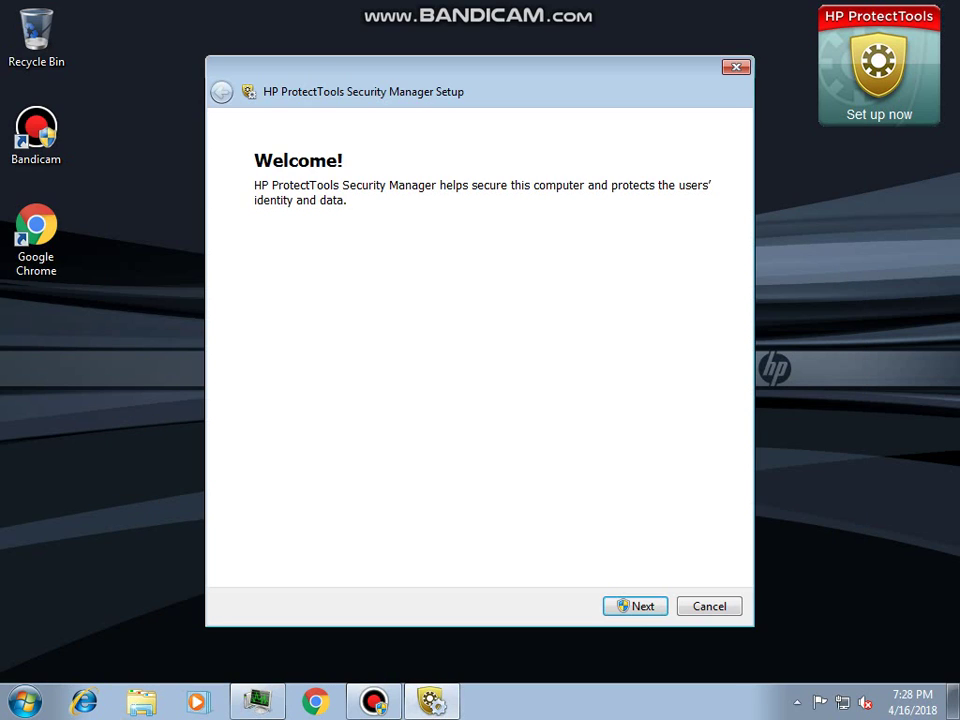